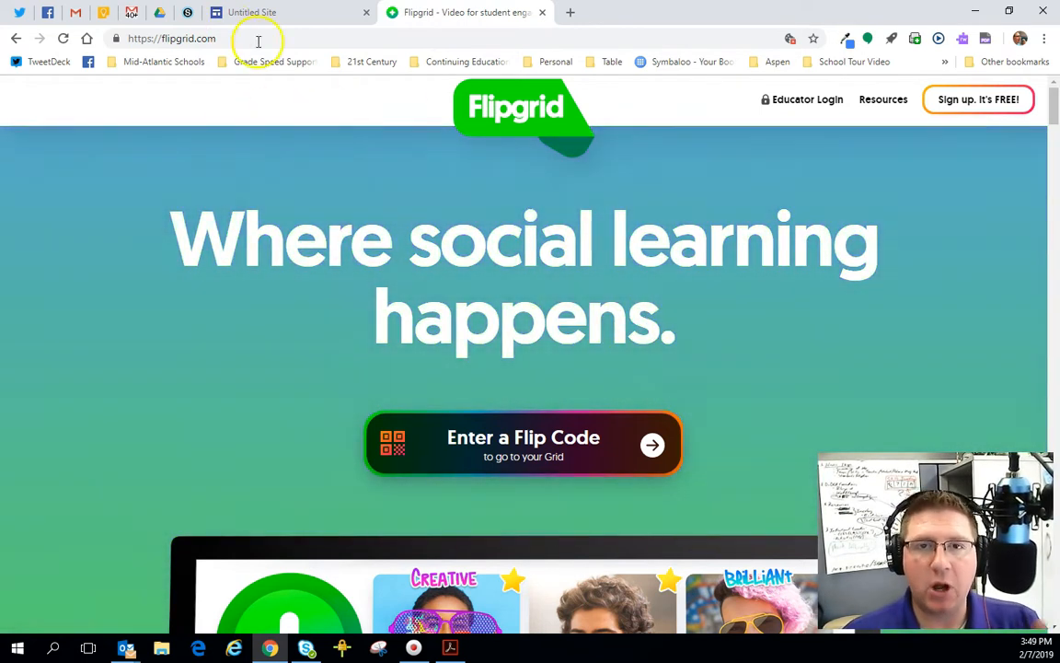
scroll(544, 449, "down", 1)
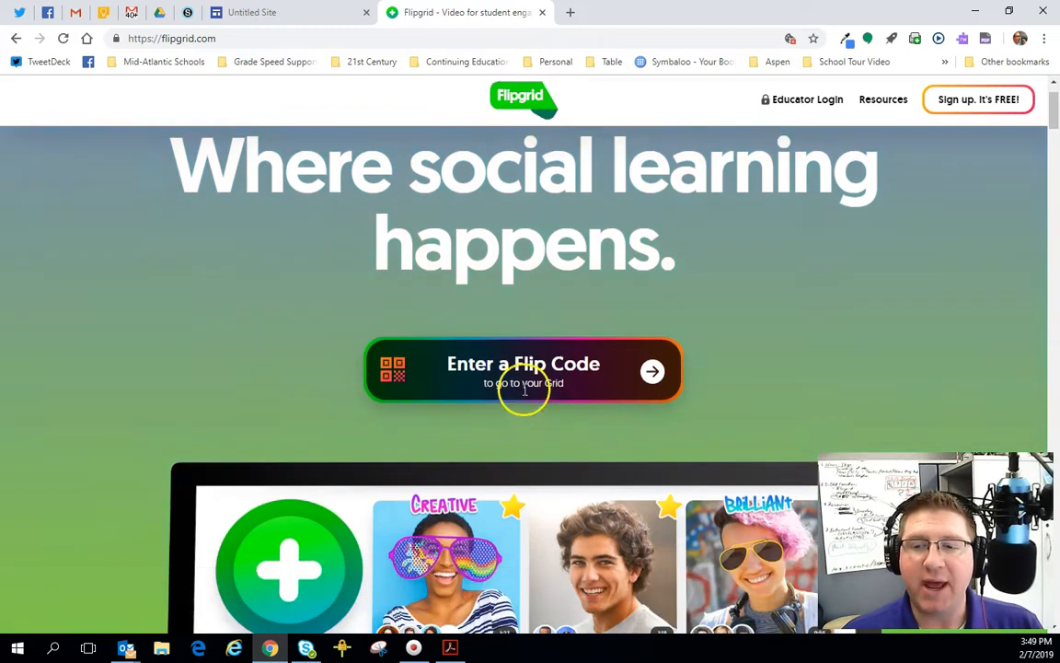
left_click(540, 372)
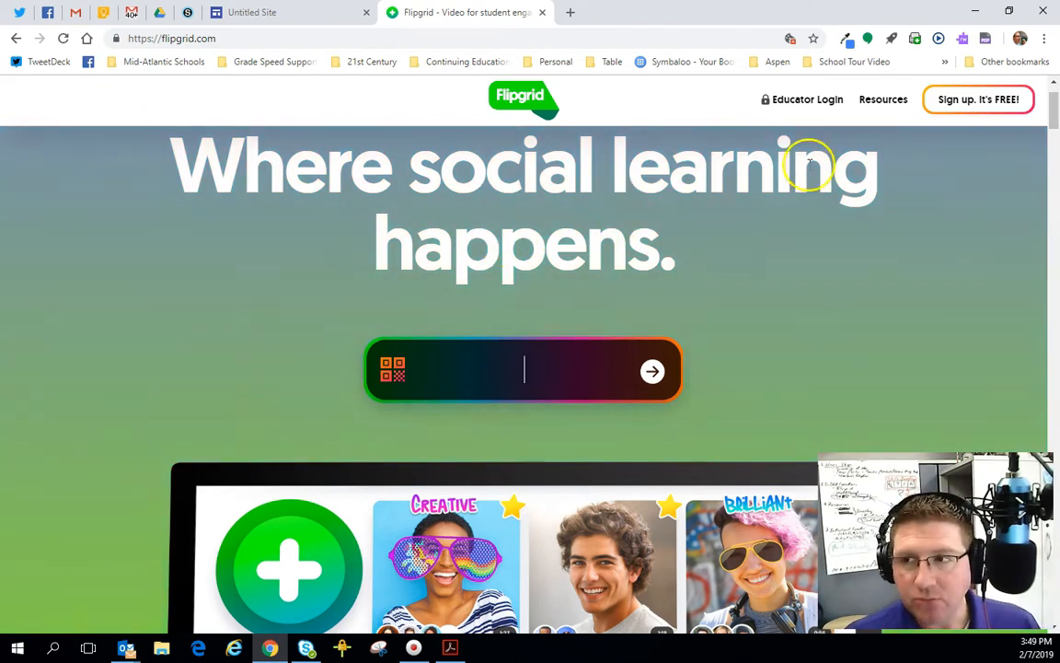
left_click(755, 288)
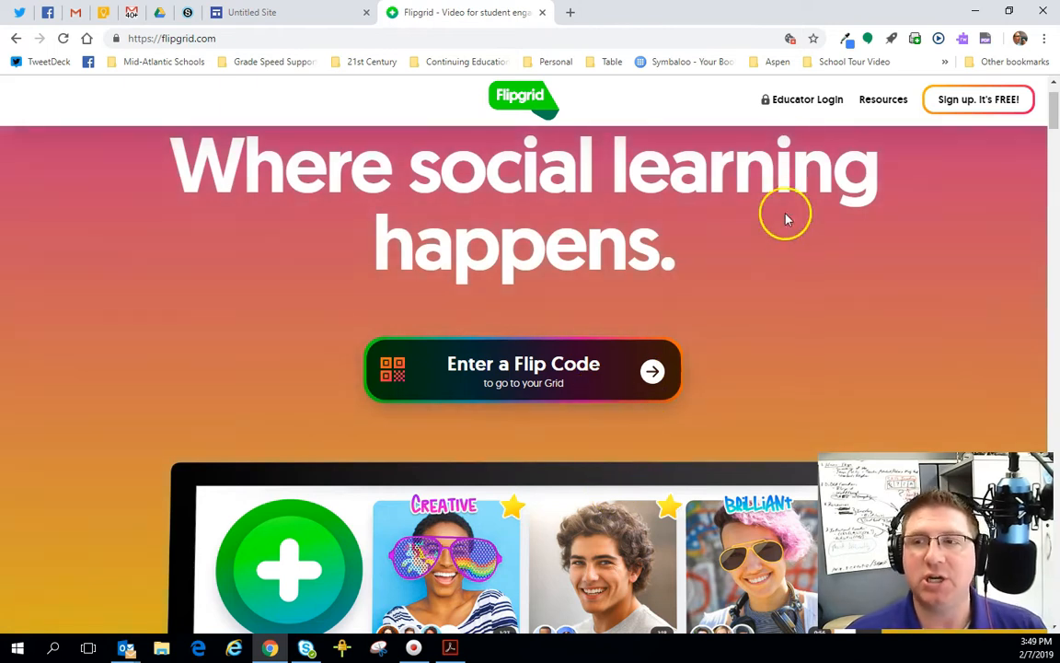
Log in to the educator dashboard through Google with the school-domain account
left_click(805, 104)
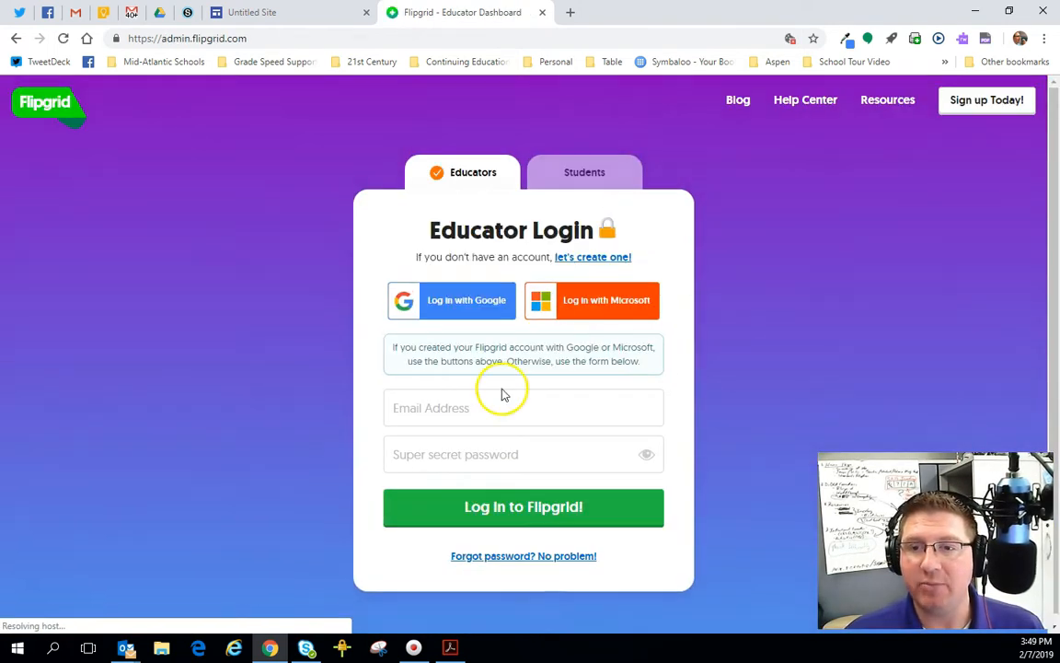
left_click(469, 308)
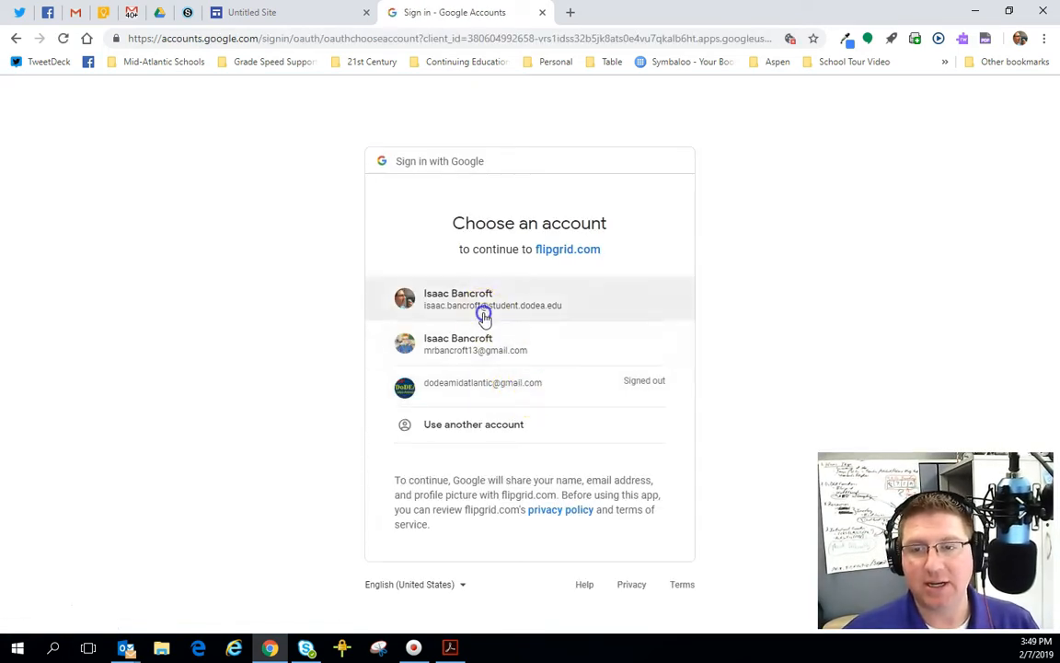
left_click(485, 308)
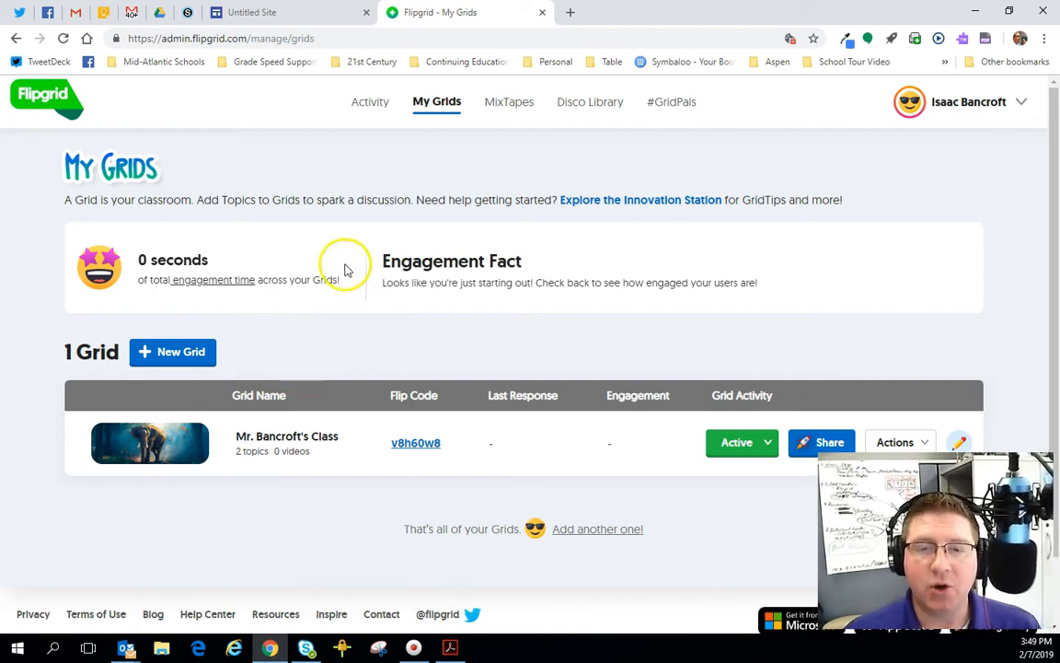
Start a new grid and set its community type to School Email Domain
left_click(184, 355)
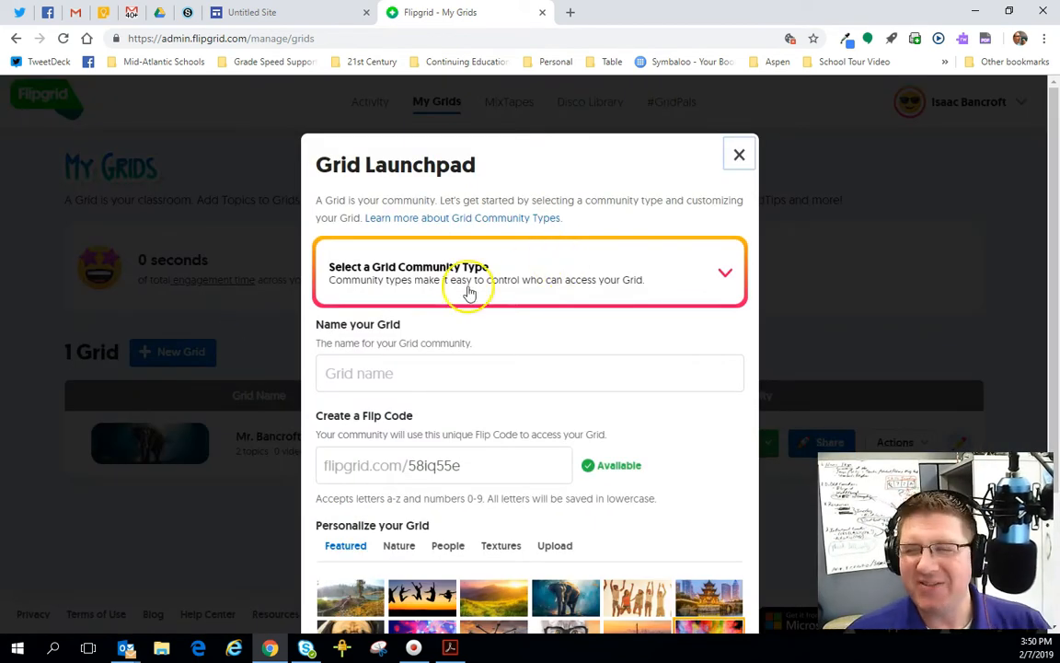
left_click(440, 279)
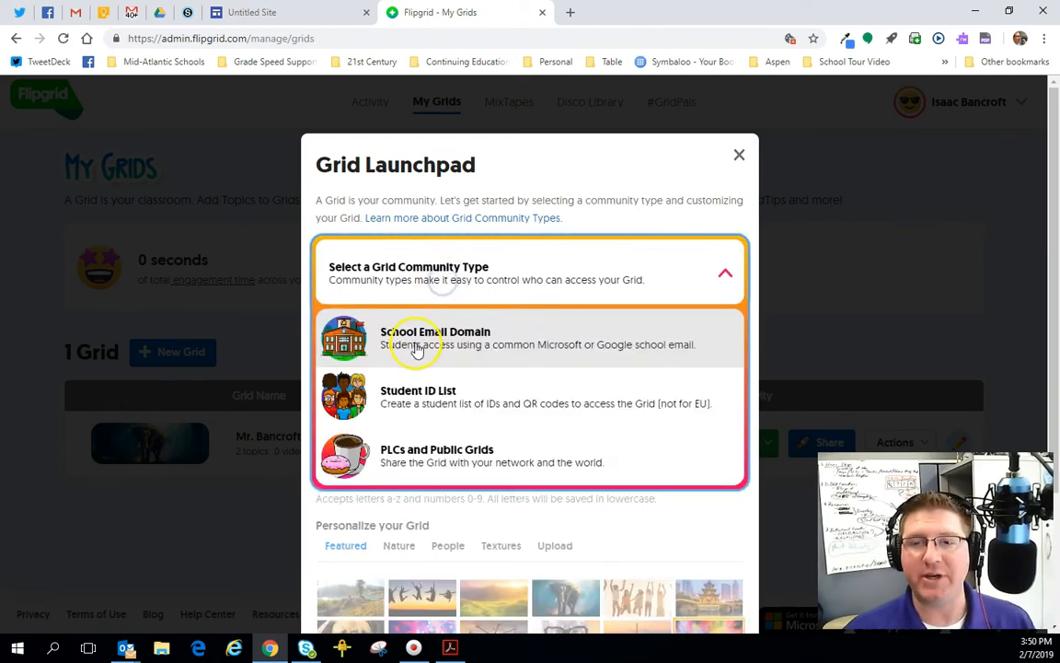
left_click(414, 346)
left_click(438, 284)
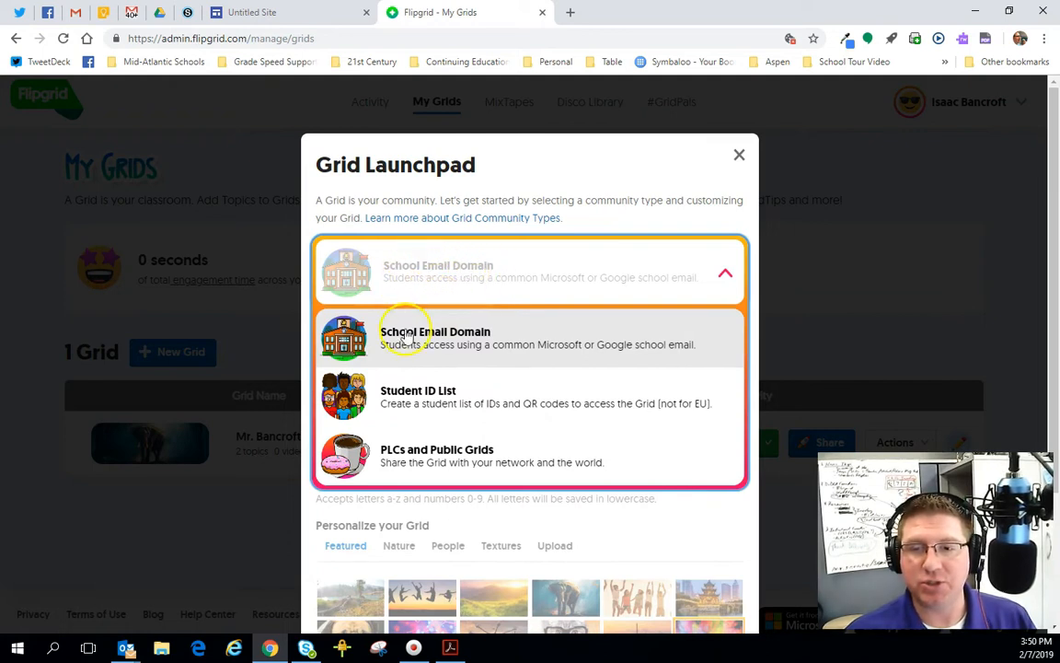
left_click(459, 335)
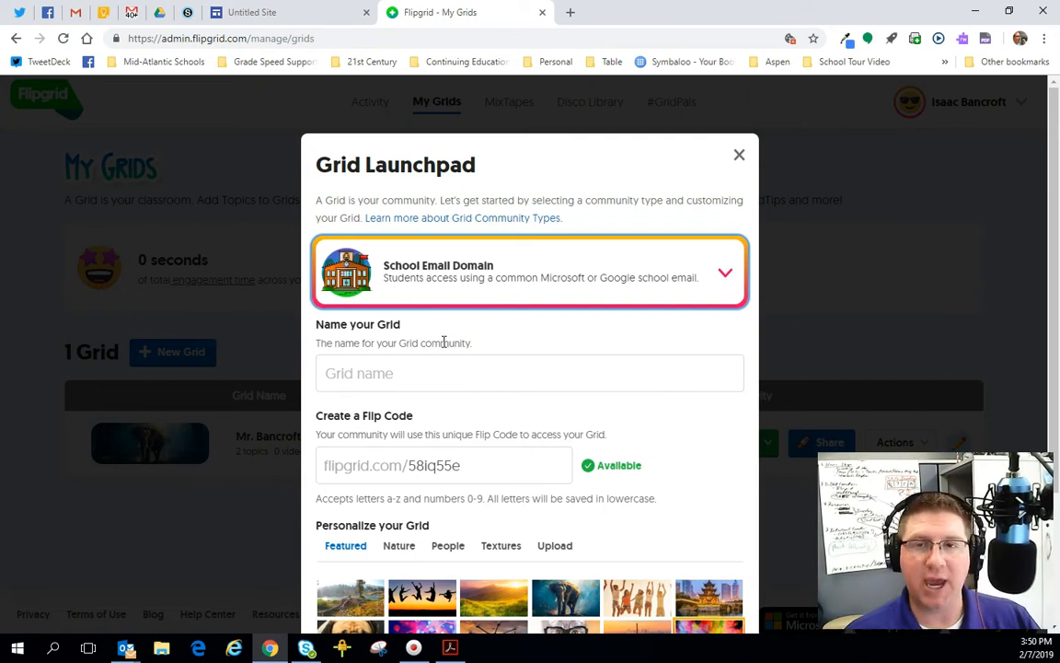
Name the grid with the teacher's title and surname in the possessive, followed by "Reading Rockstars"
left_click(426, 382)
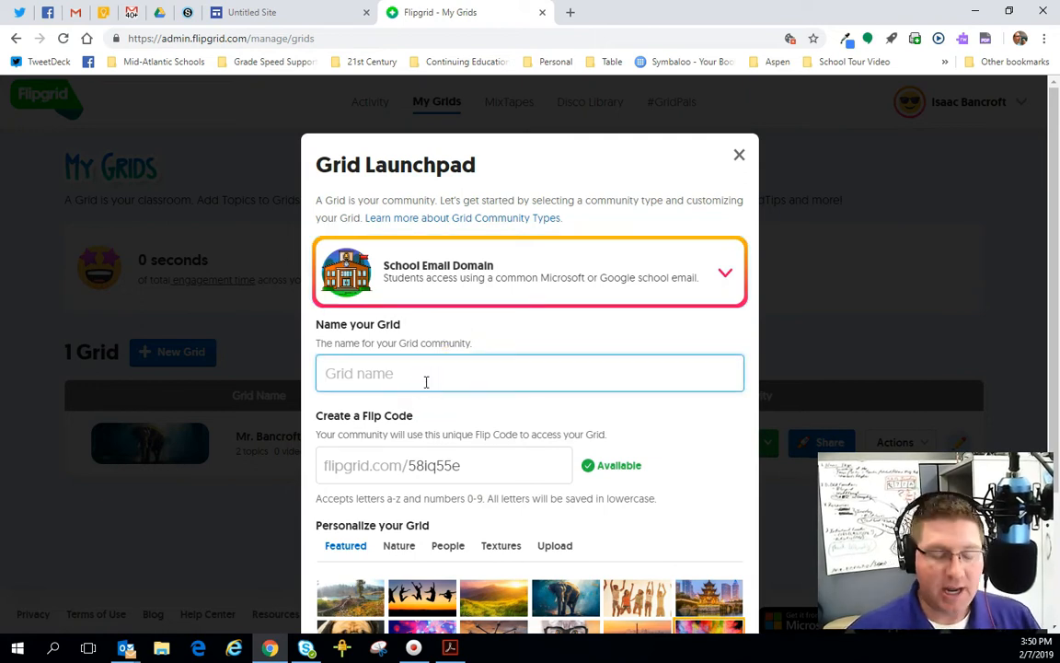
type("Mr")
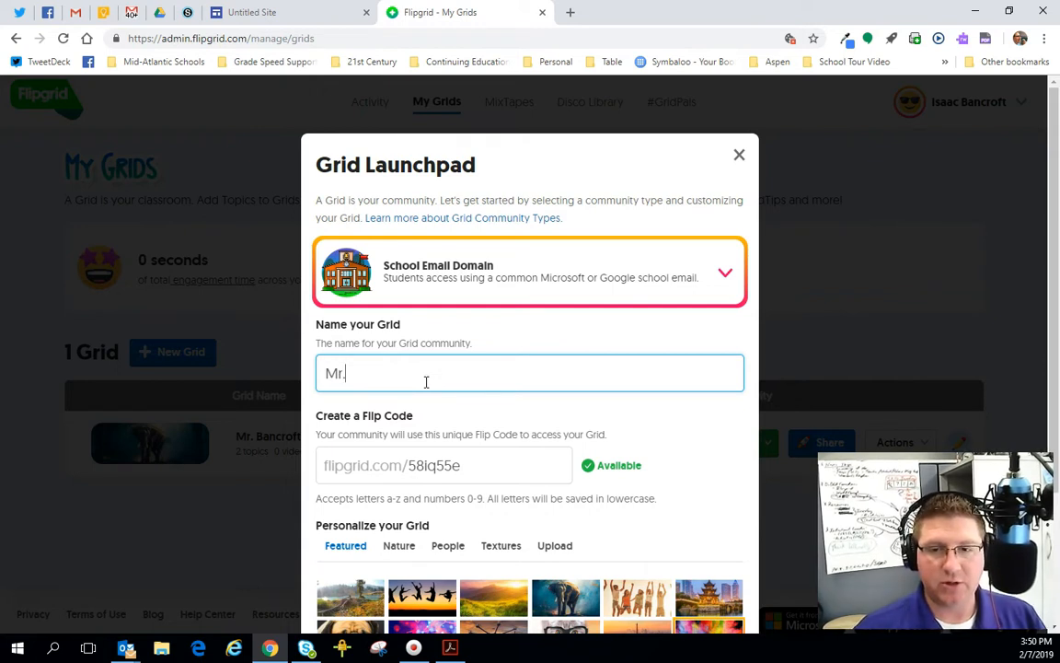
type(". Bancroft's Reading Rockstars")
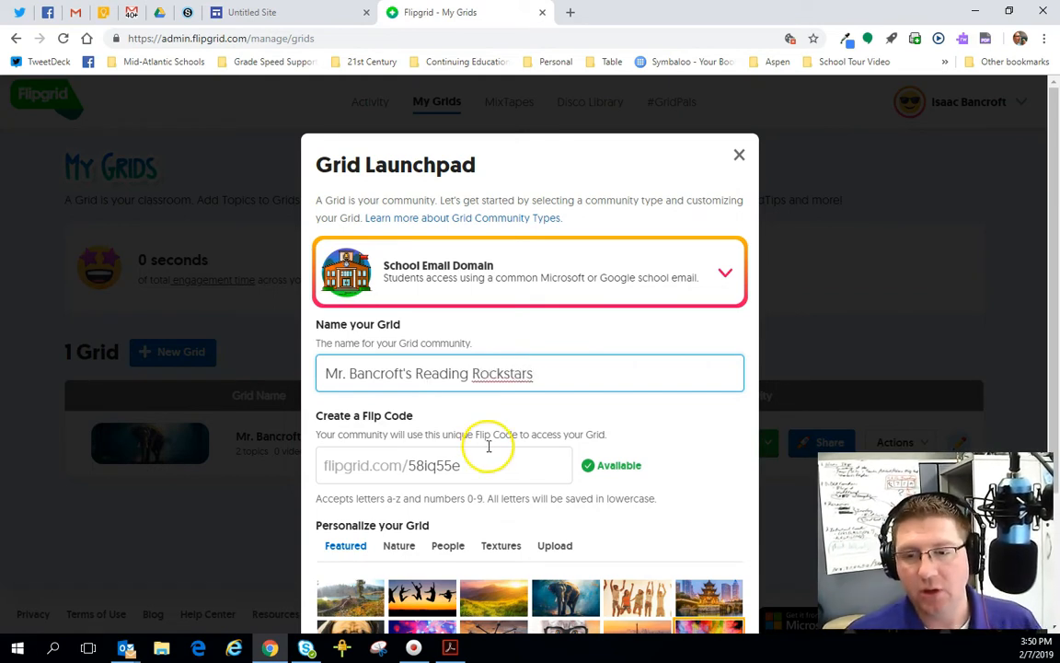
left_click(585, 419)
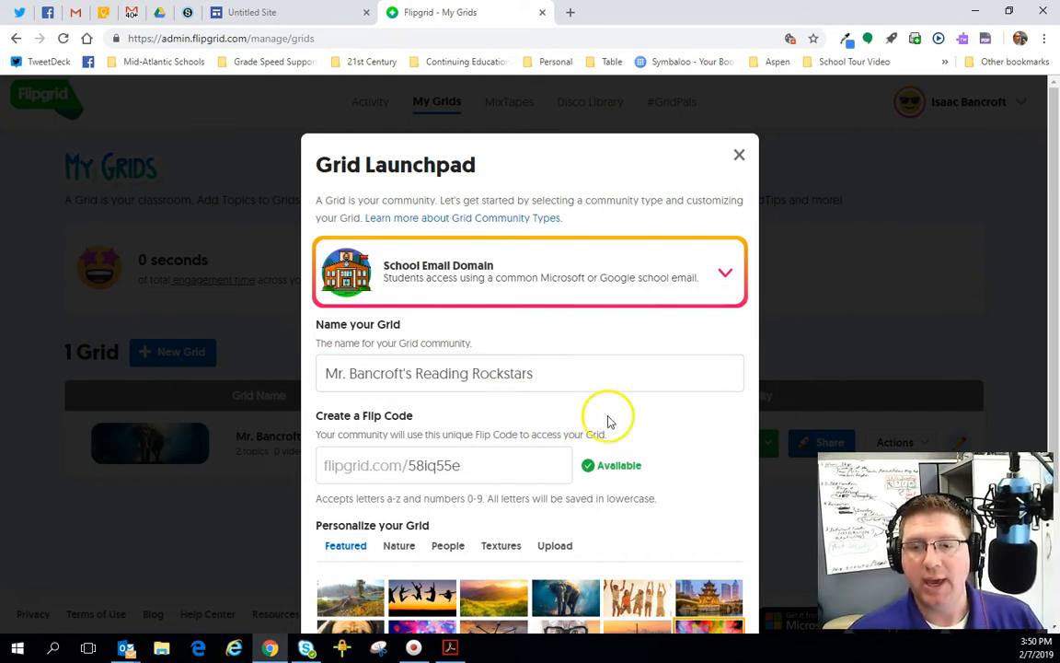
Personalize the grid with the multicoloured diamond-pattern image from the Textures set and continue to the email domain setup
scroll(601, 410, "down", 2)
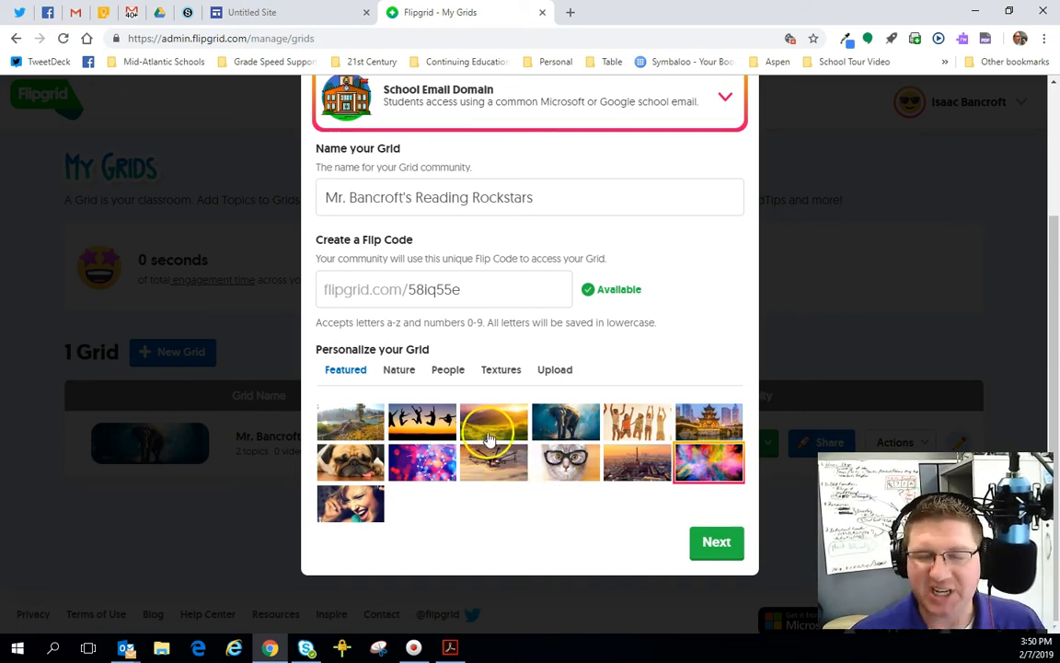
left_click(560, 372)
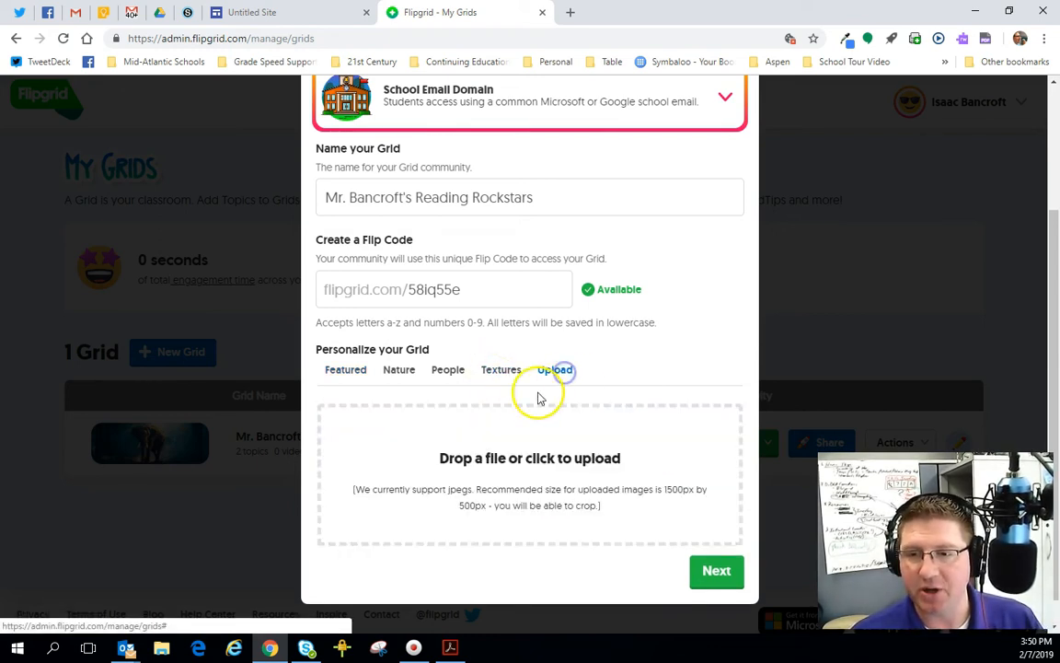
left_click(502, 379)
left_click(705, 465)
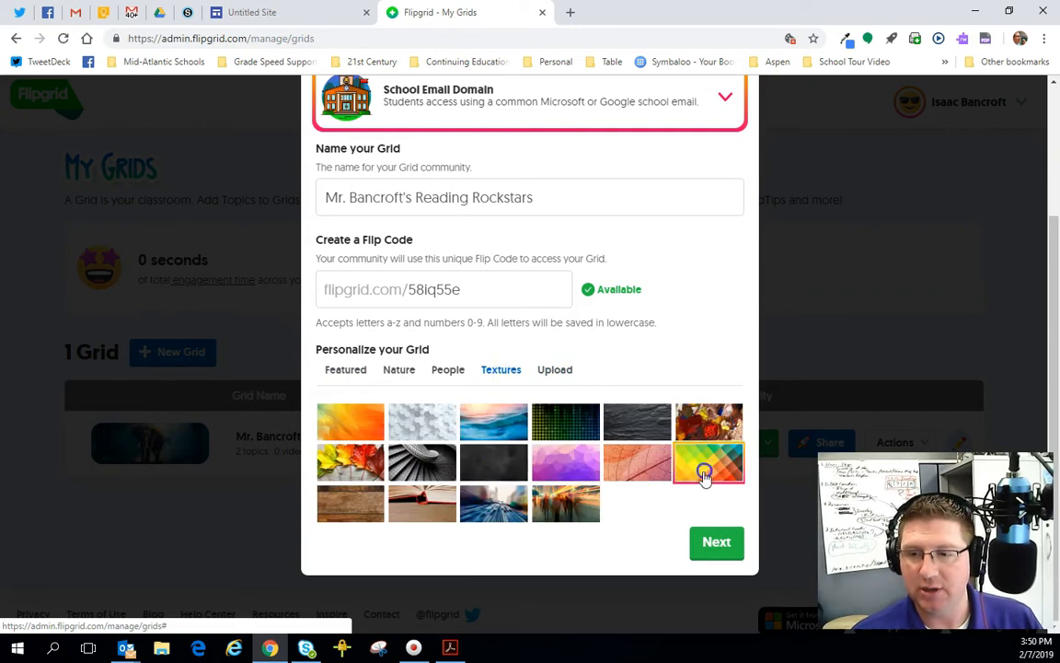
left_click(718, 544)
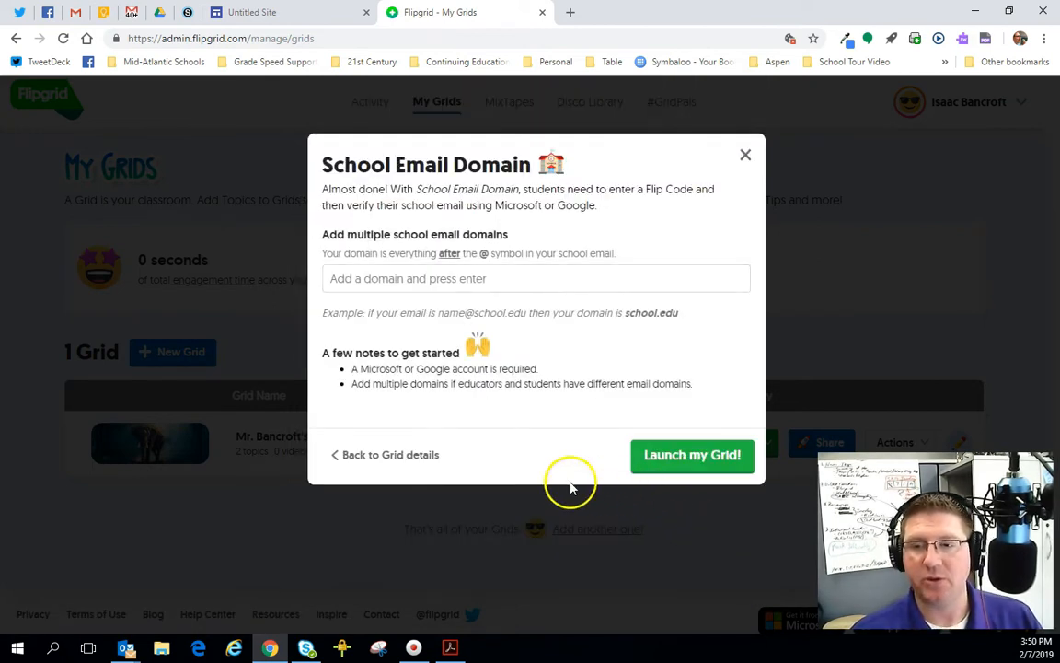
Add student.dodea.edu as the allowed school email domain, launch the grid and finish the setup
left_click(402, 290)
left_click(405, 286)
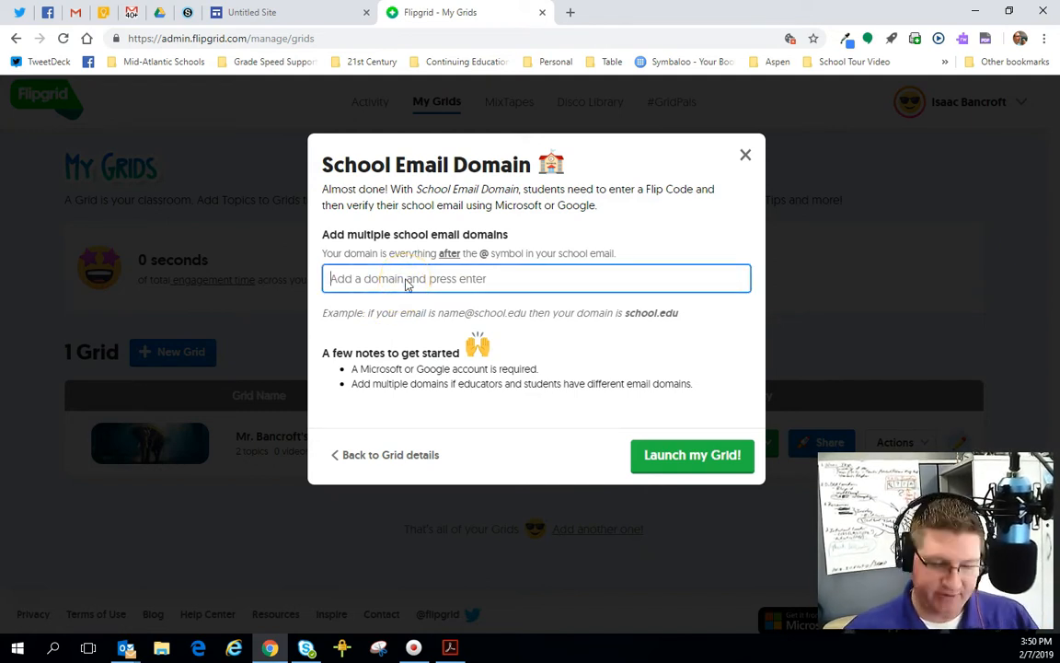
type("student.dodea.edo")
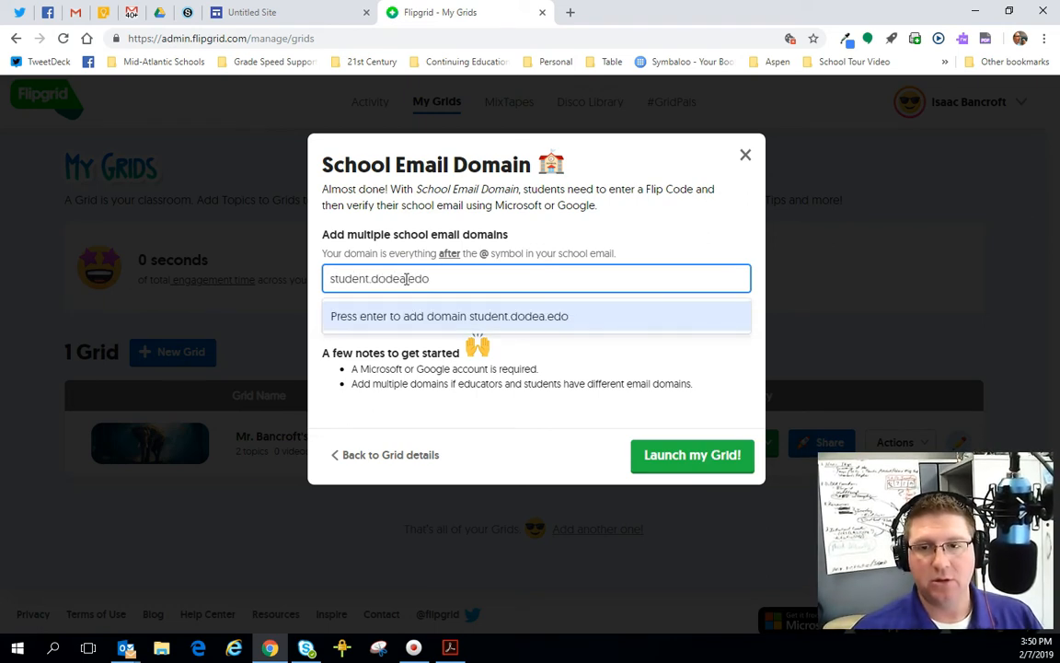
key("BackSpace")
type("u")
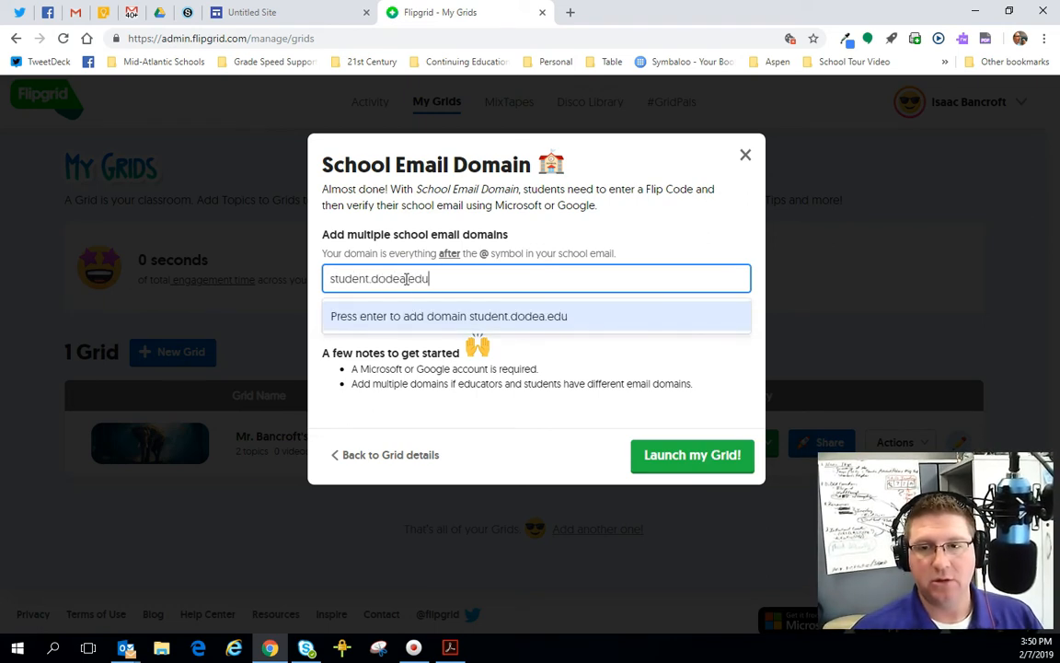
left_click(457, 309)
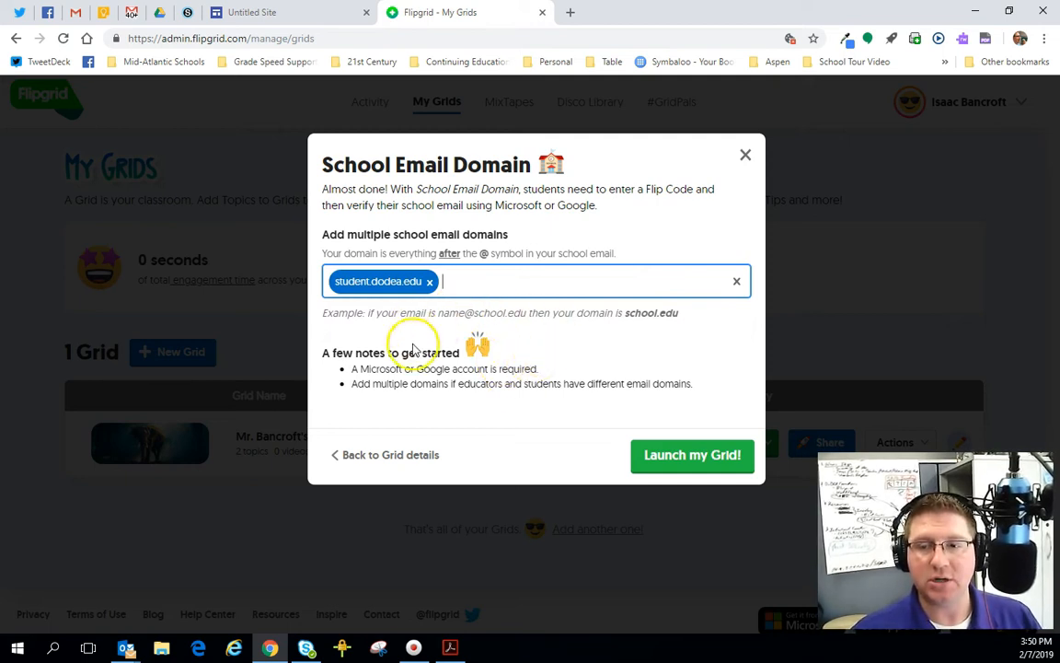
left_click(688, 464)
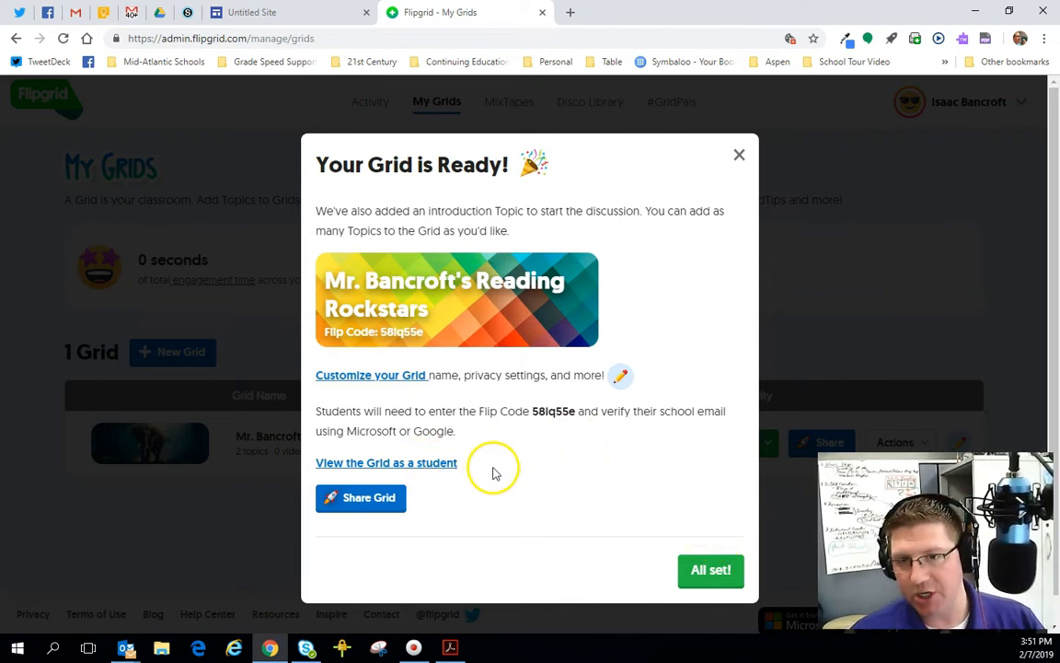
left_click(713, 570)
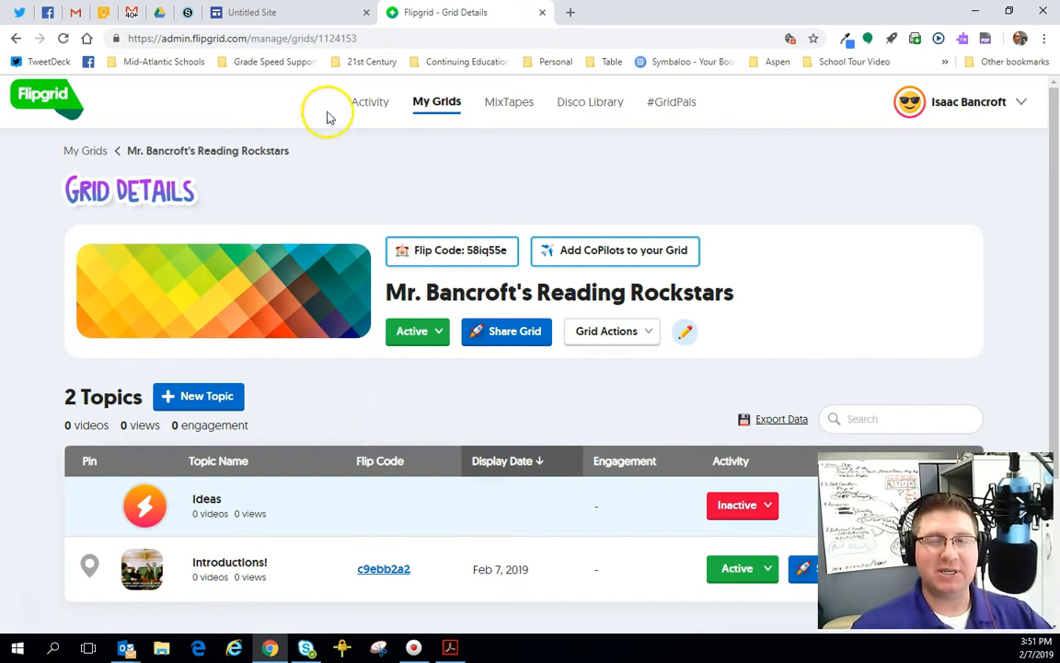
Open the Reading Rockstars grid from the list of grids and create a new topic titled "Fluency Reading Review"
left_click(436, 102)
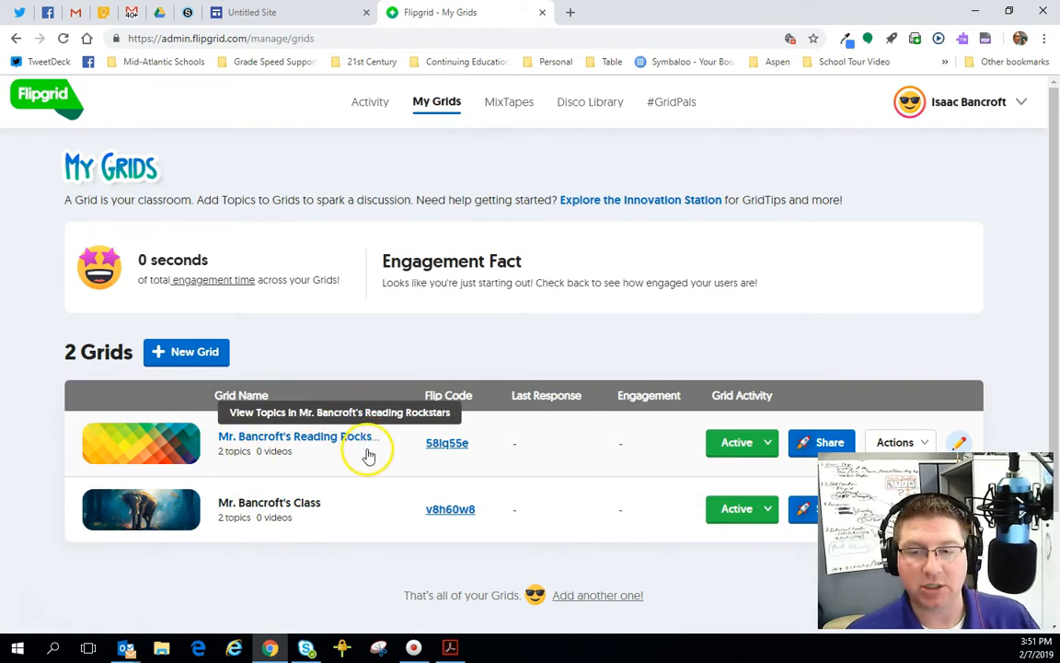
left_click(301, 445)
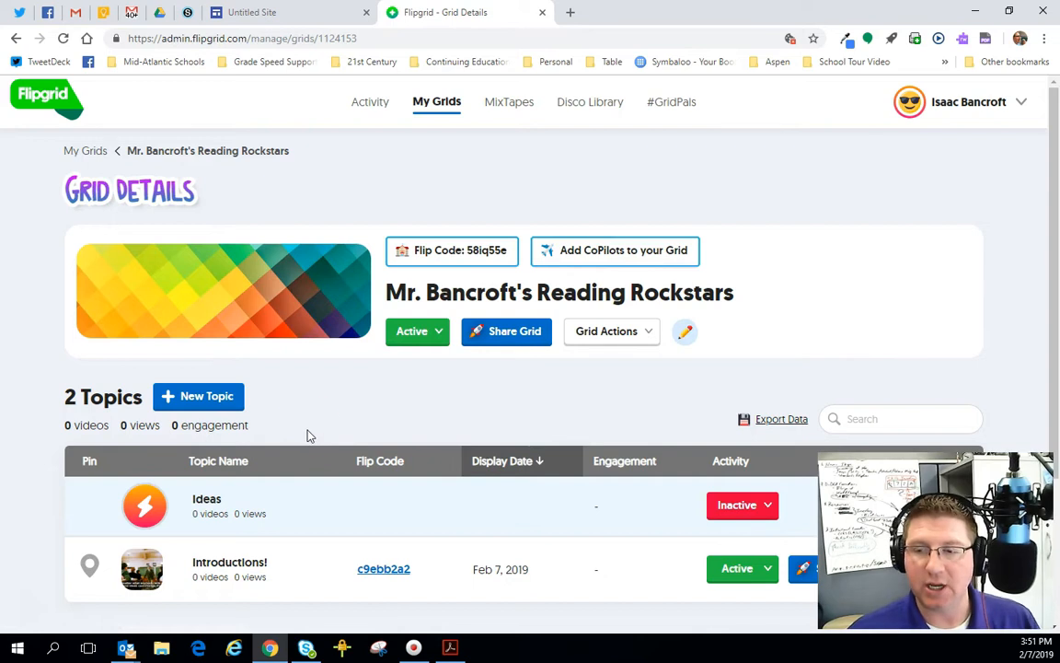
scroll(313, 428, "down", 3)
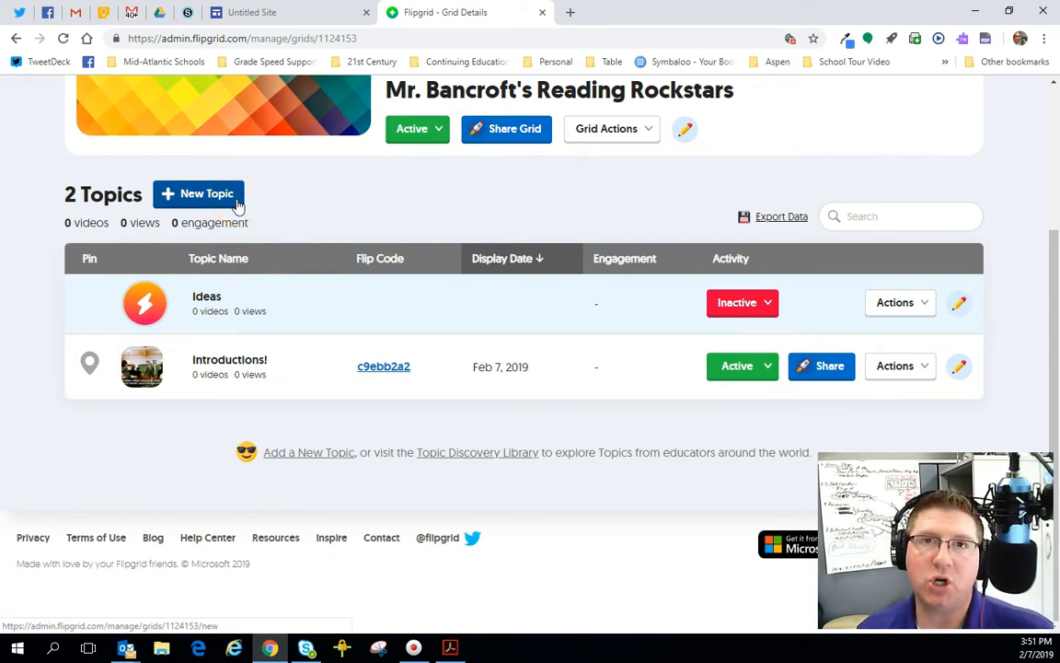
left_click(206, 193)
left_click(209, 401)
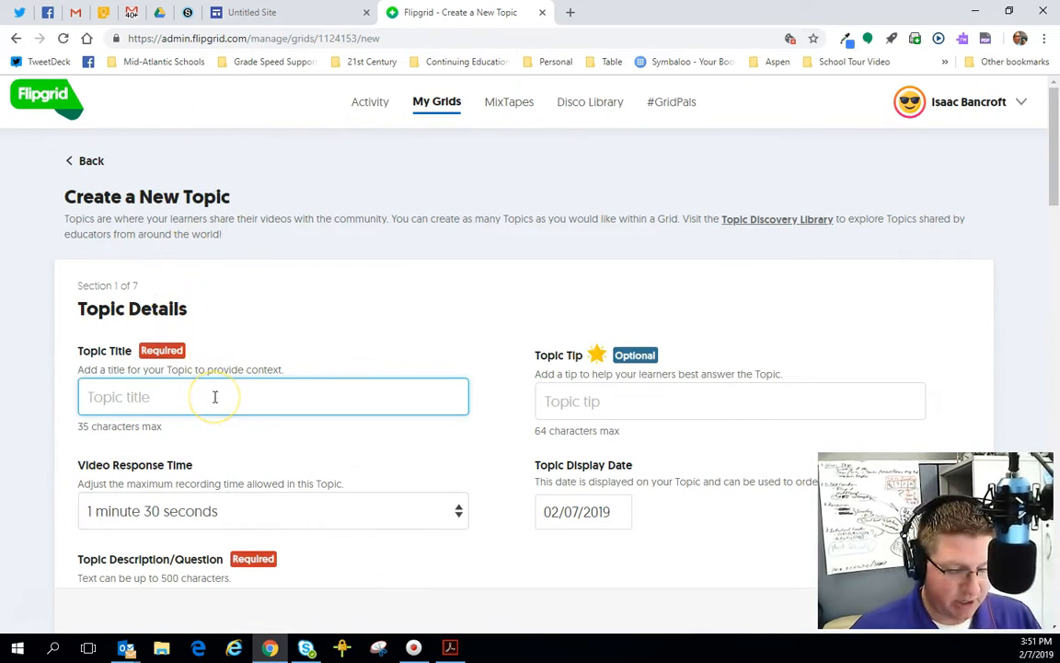
type("Fluecn")
key("BackSpace")
key("BackSpace")
key("BackSpace")
type("ency Reading Review")
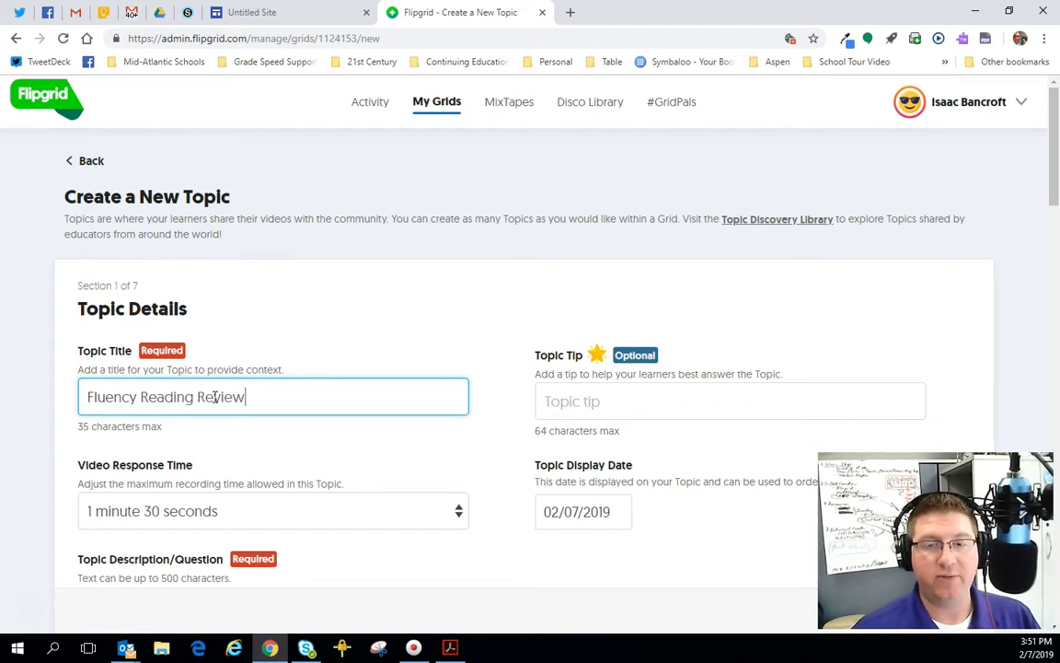
Set the topic's maximum video response time to 5 minutes
scroll(412, 381, "down", 2)
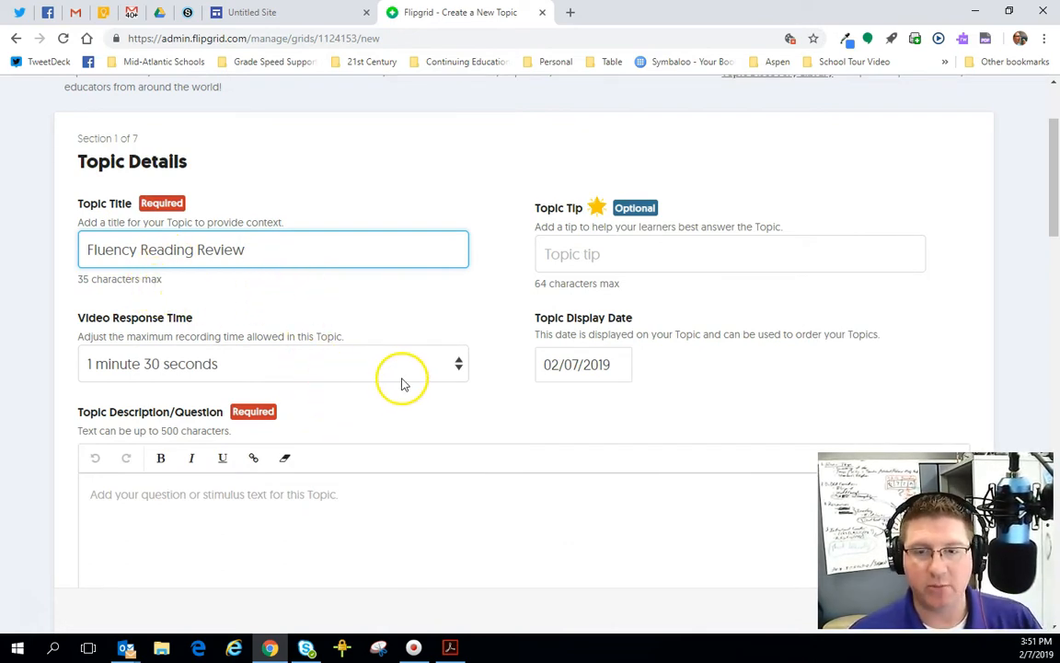
left_click(459, 364)
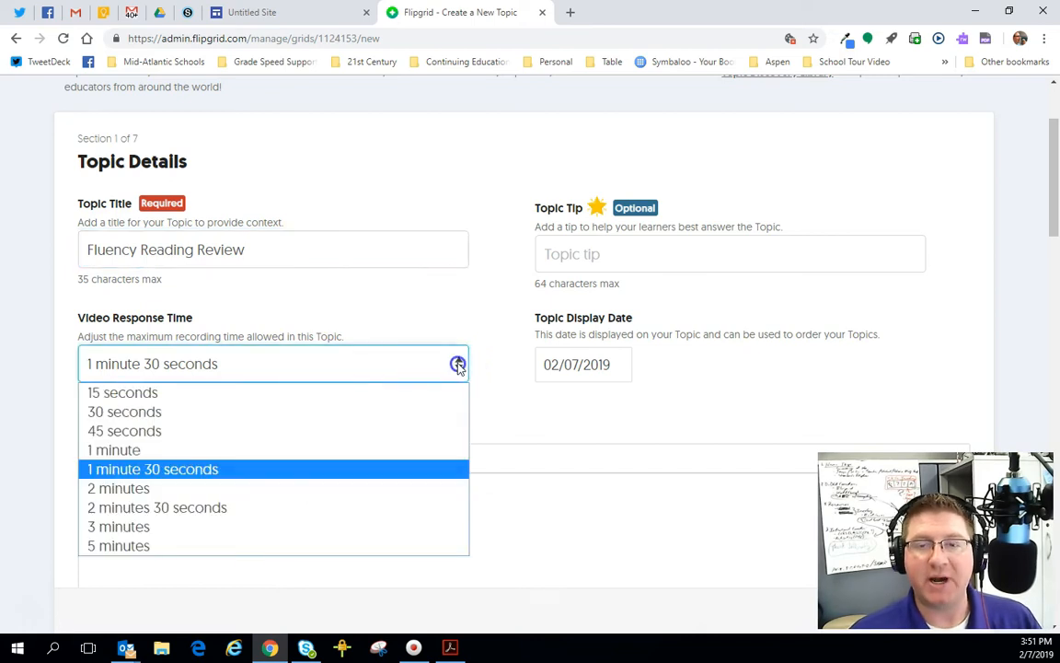
left_click(158, 547)
Start the topic description with the text "Choose a story to read"
left_click(164, 503)
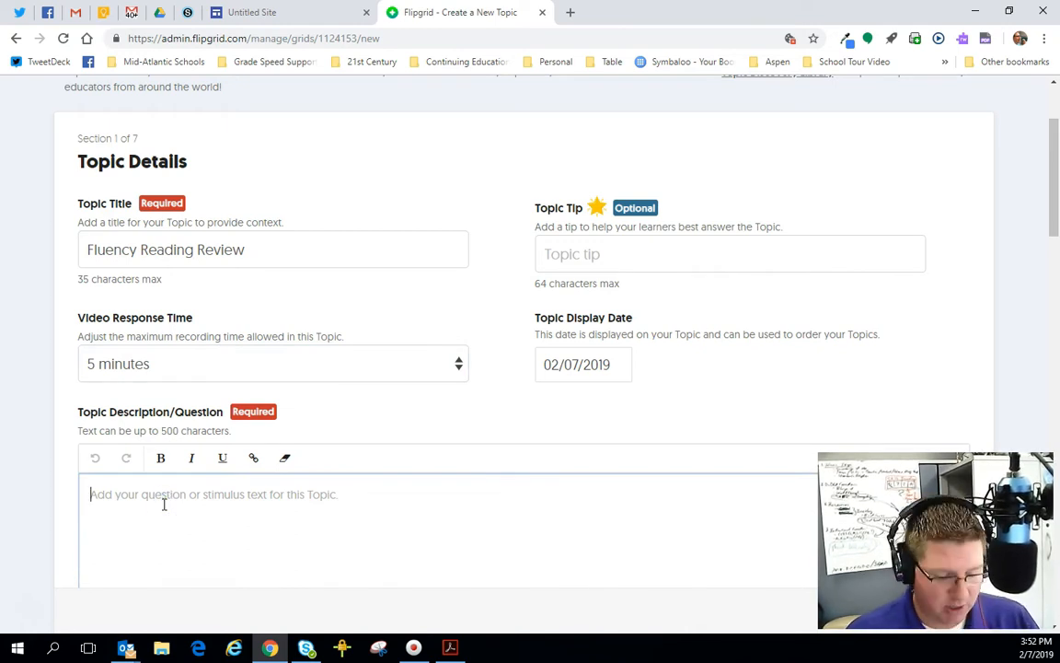
type("Choose ")
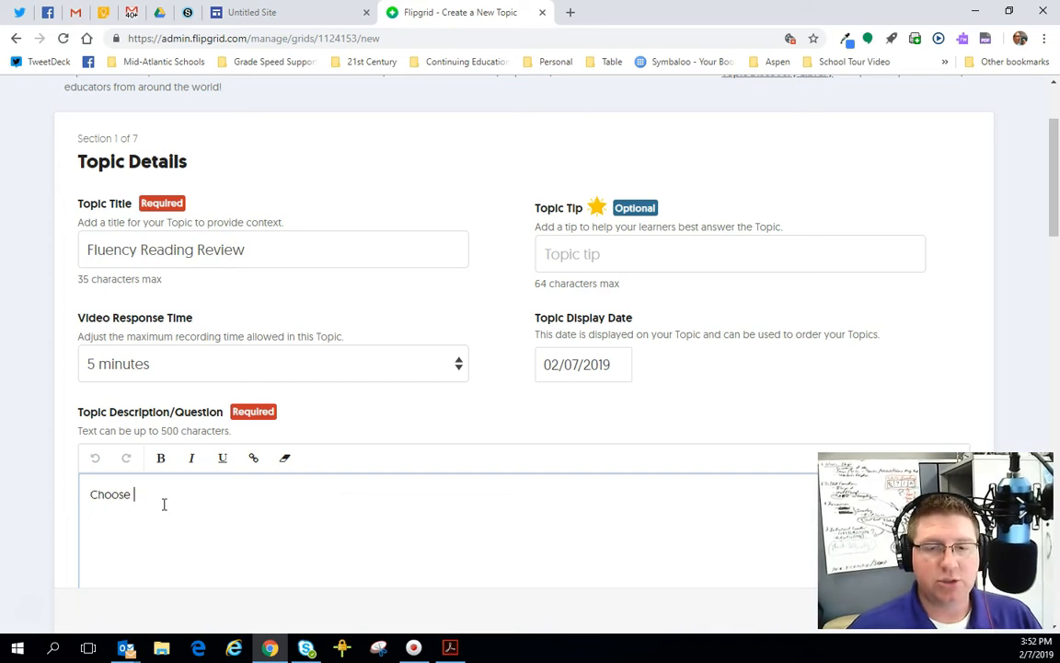
type("a story to read")
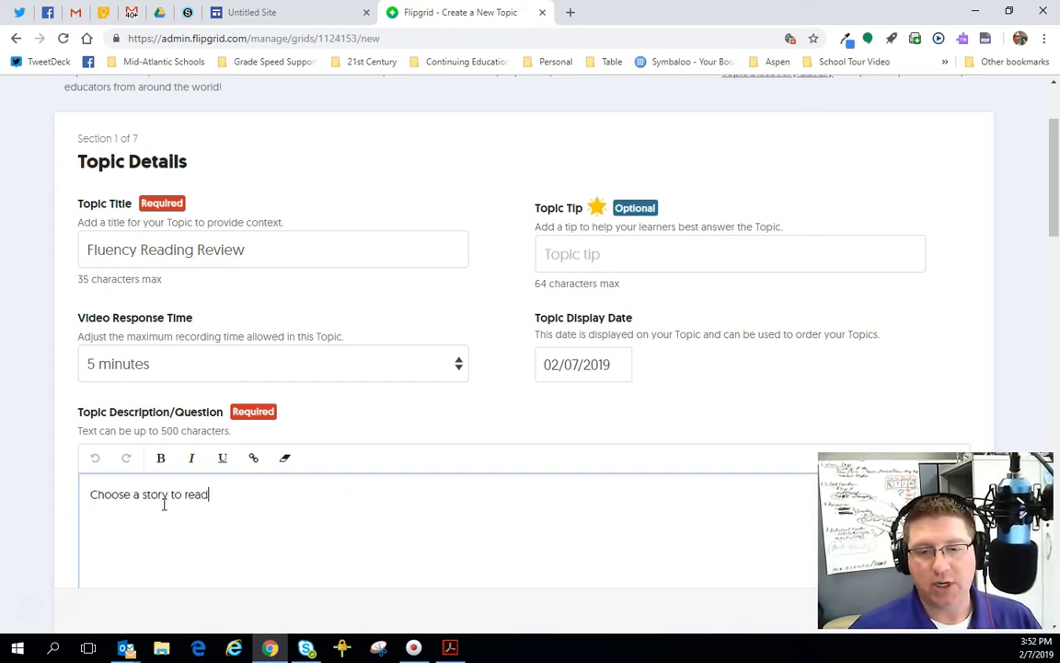
Continue the topic description with "and record. When you finish reading the story listen to your recording for fluency. What do you notice you can improve on?"
type("and record. When you finish reading the story listen to your recording for fluency. What do you notic")
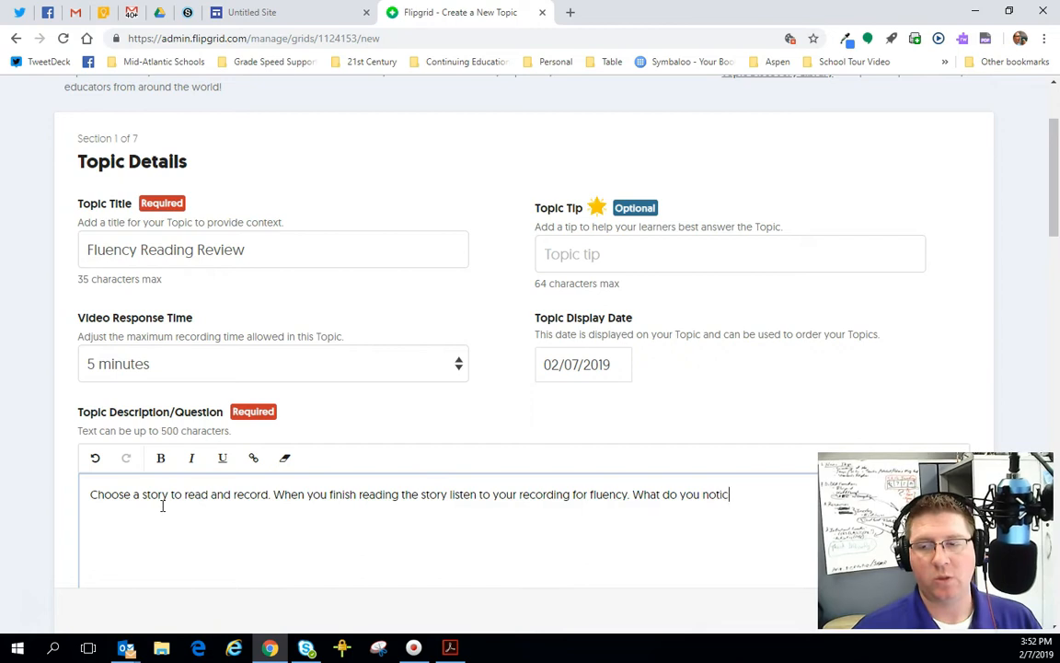
type("e you can improv")
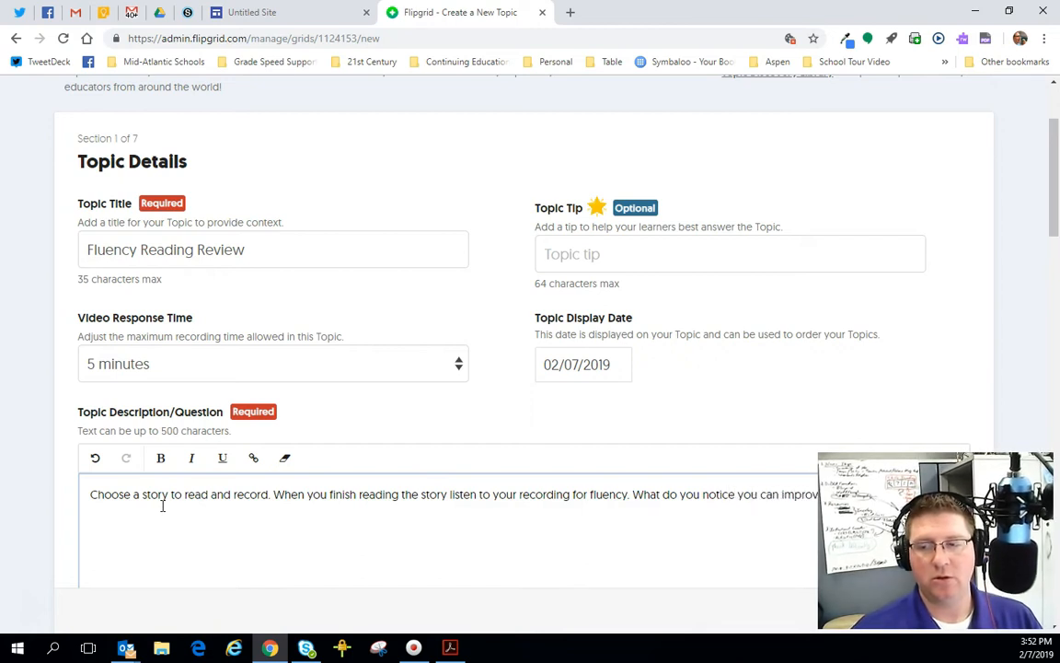
type("e on?")
Review the topic's privacy, status, resource and attachment settings down to the Video Features section
scroll(184, 474, "down", 3)
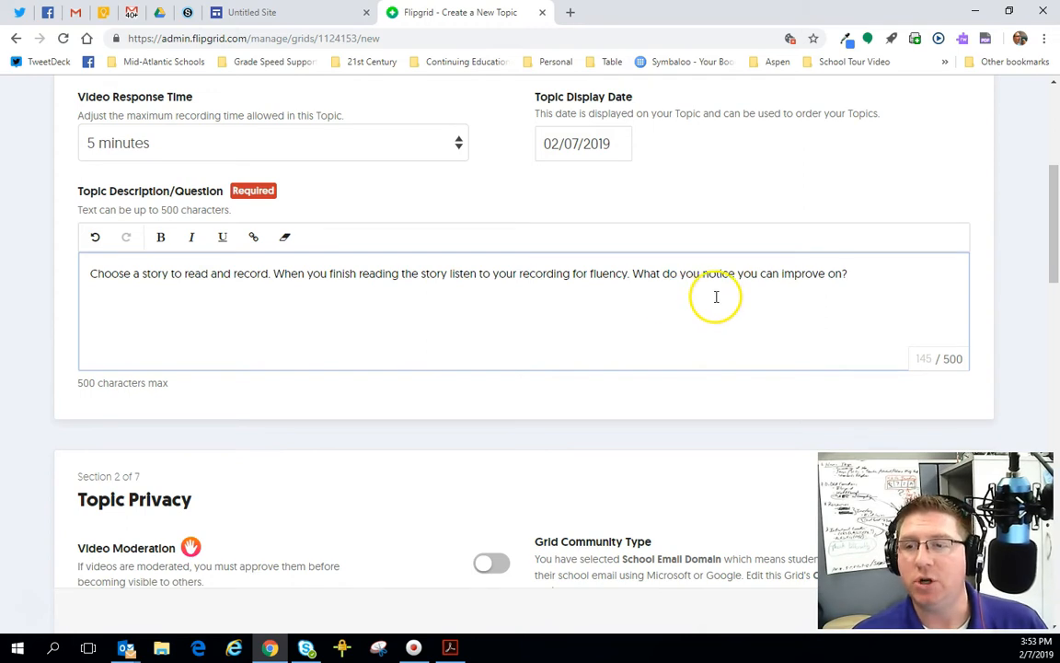
scroll(446, 304, "down", 4)
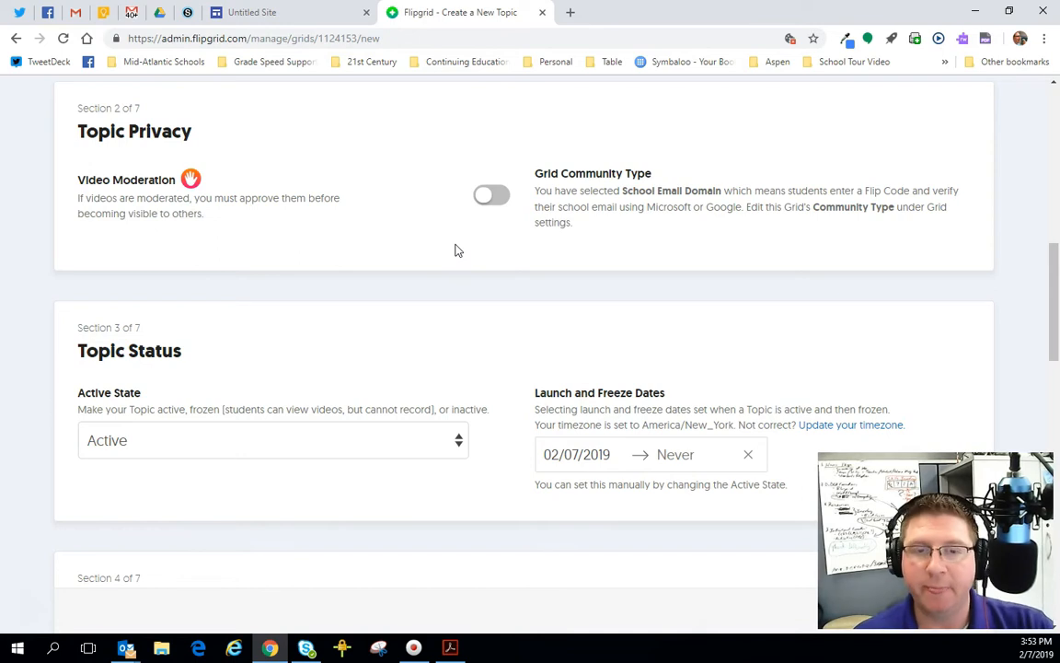
scroll(469, 258, "down", 2)
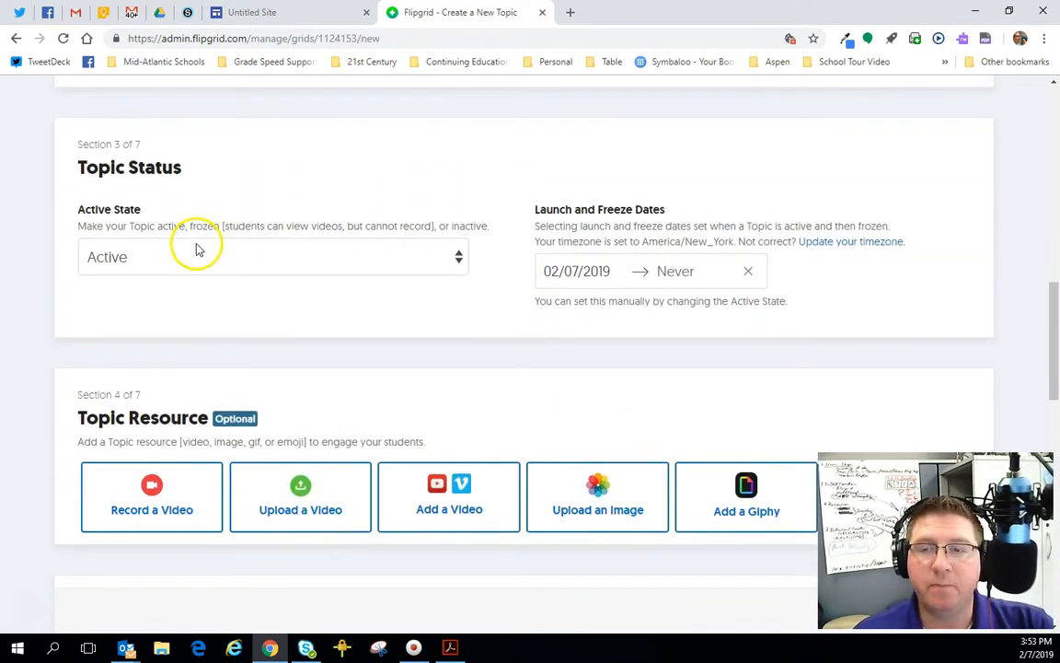
scroll(196, 249, "down", 1)
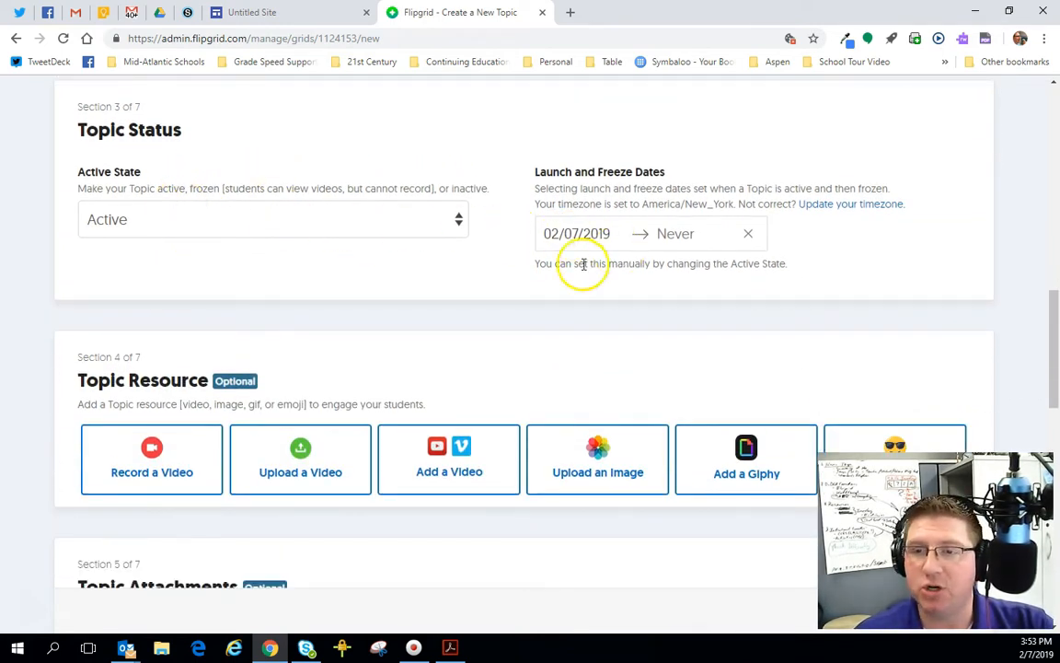
scroll(534, 274, "down", 1)
scroll(419, 333, "down", 2)
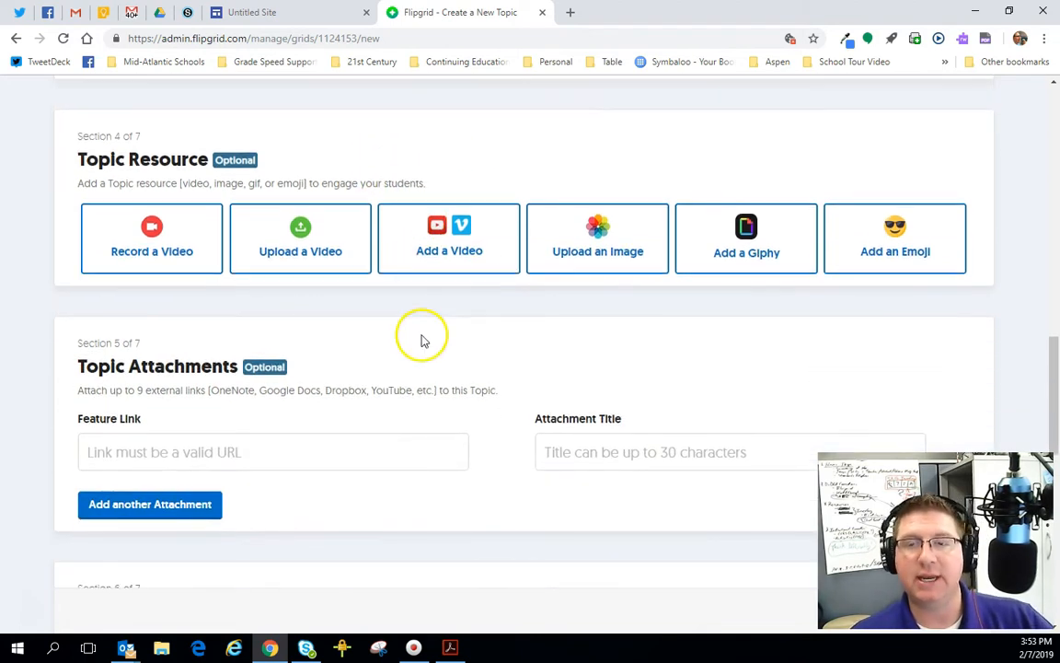
scroll(423, 337, "down", 2)
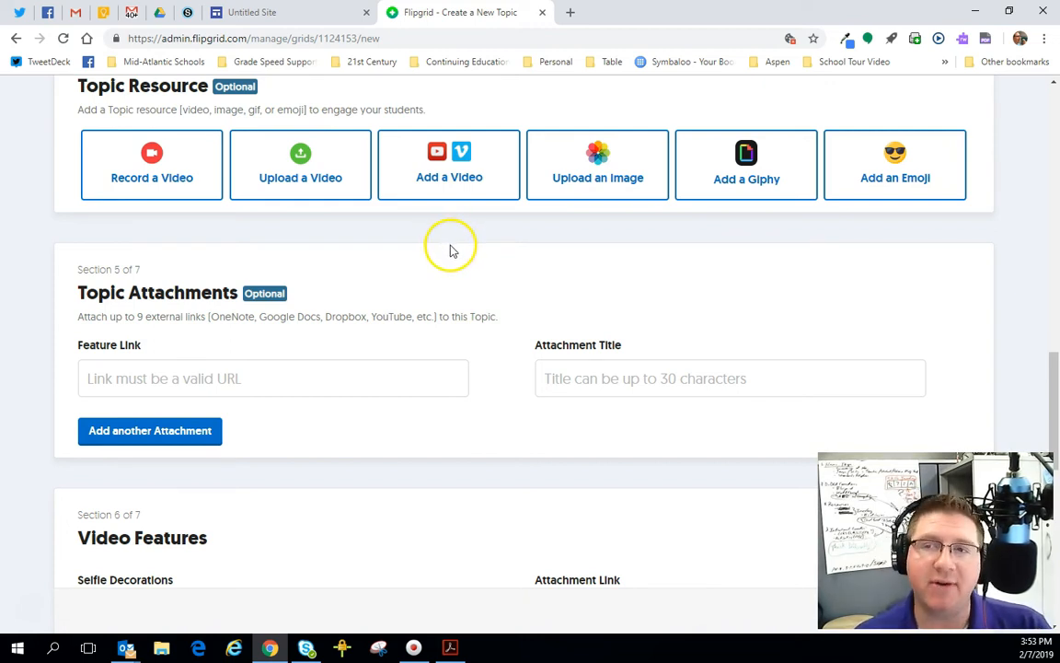
scroll(398, 253, "down", 3)
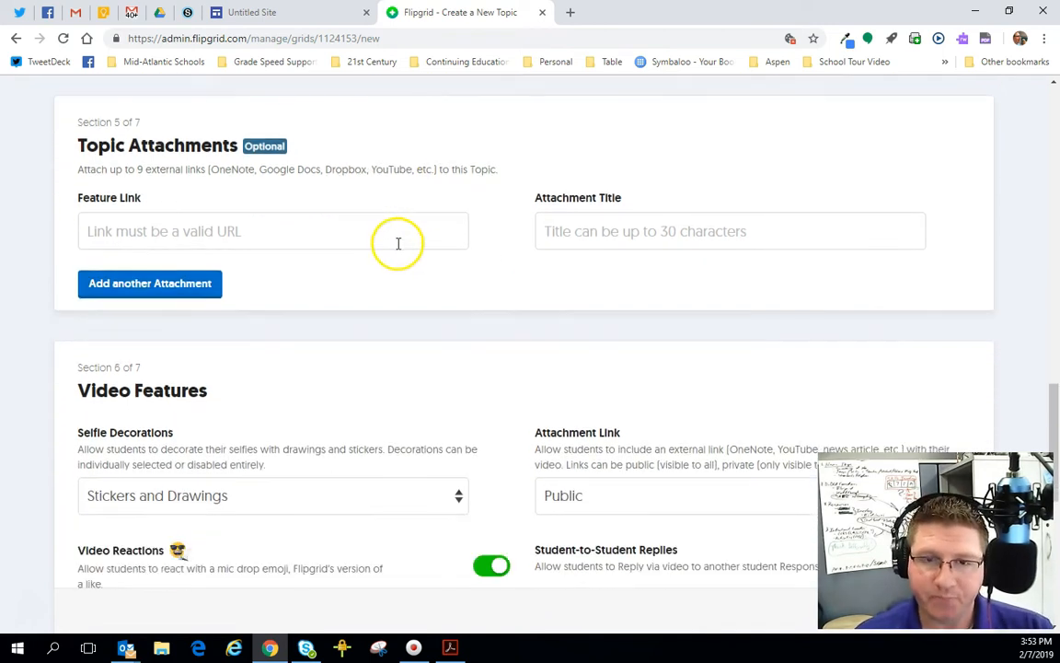
scroll(398, 248, "down", 1)
scroll(343, 216, "down", 1)
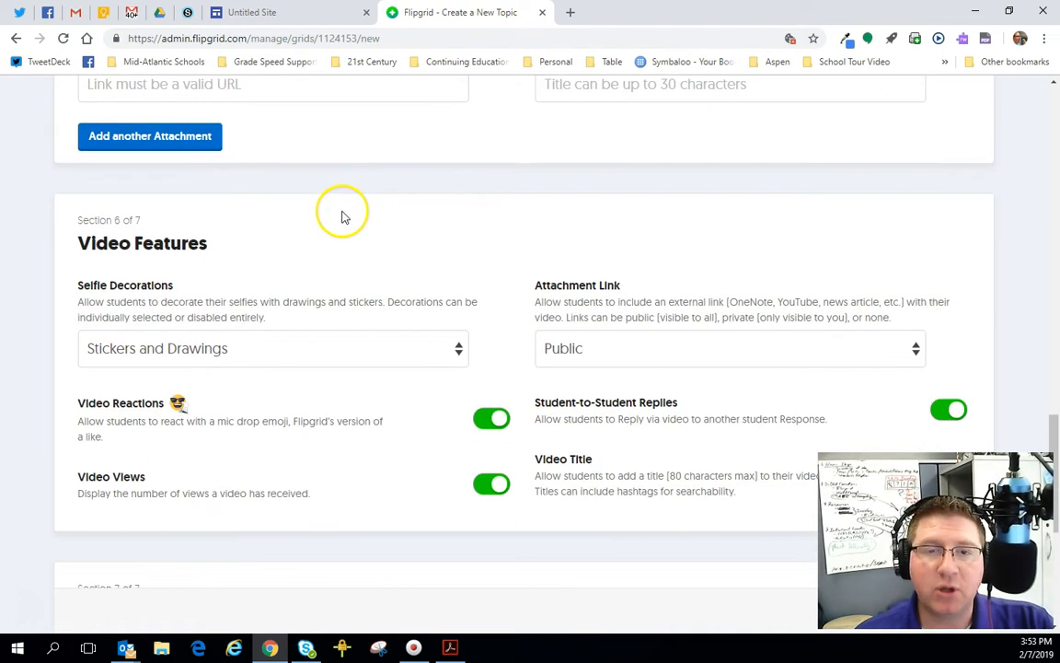
Set the topic's Selfie Decorations to None in the Video Features section
scroll(341, 215, "down", 2)
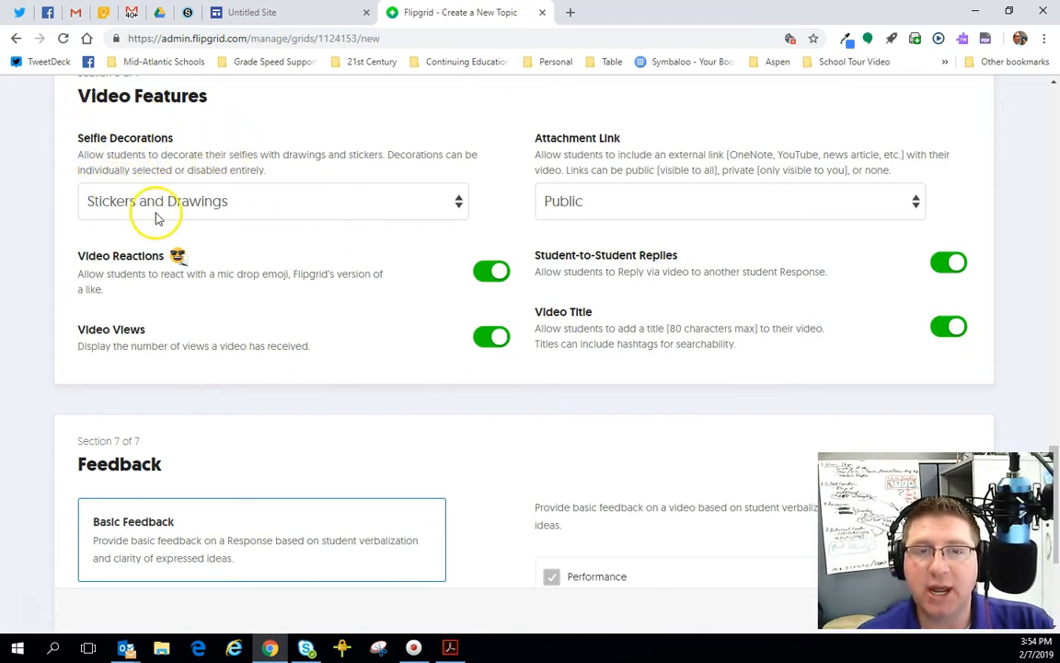
left_click(274, 201)
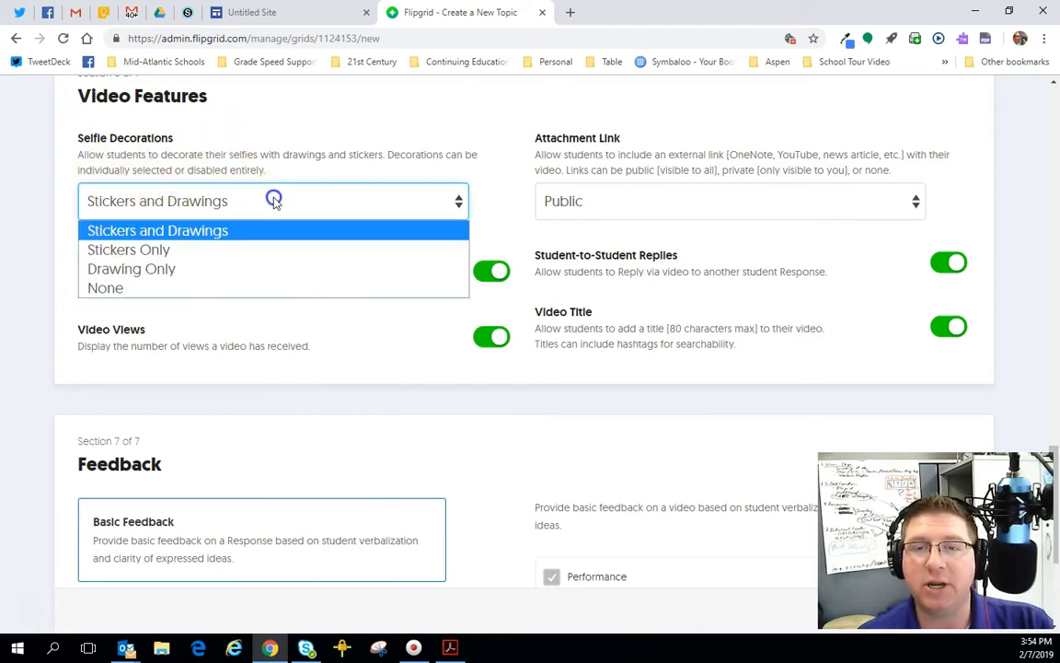
left_click(142, 289)
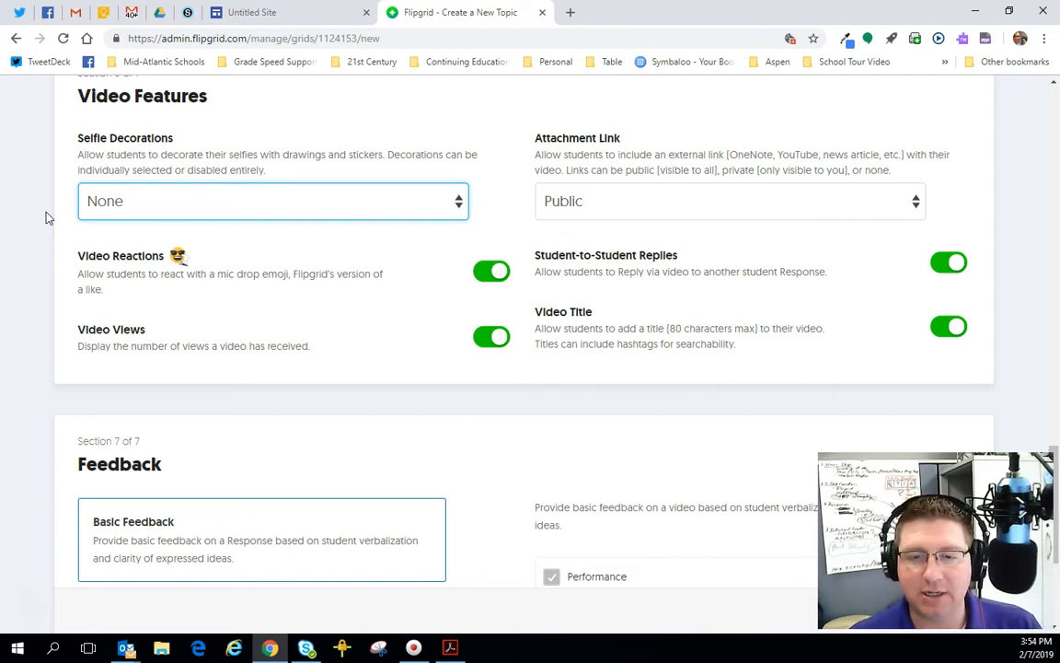
Create the topic with Basic Feedback kept and dismiss the success message
scroll(336, 258, "down", 2)
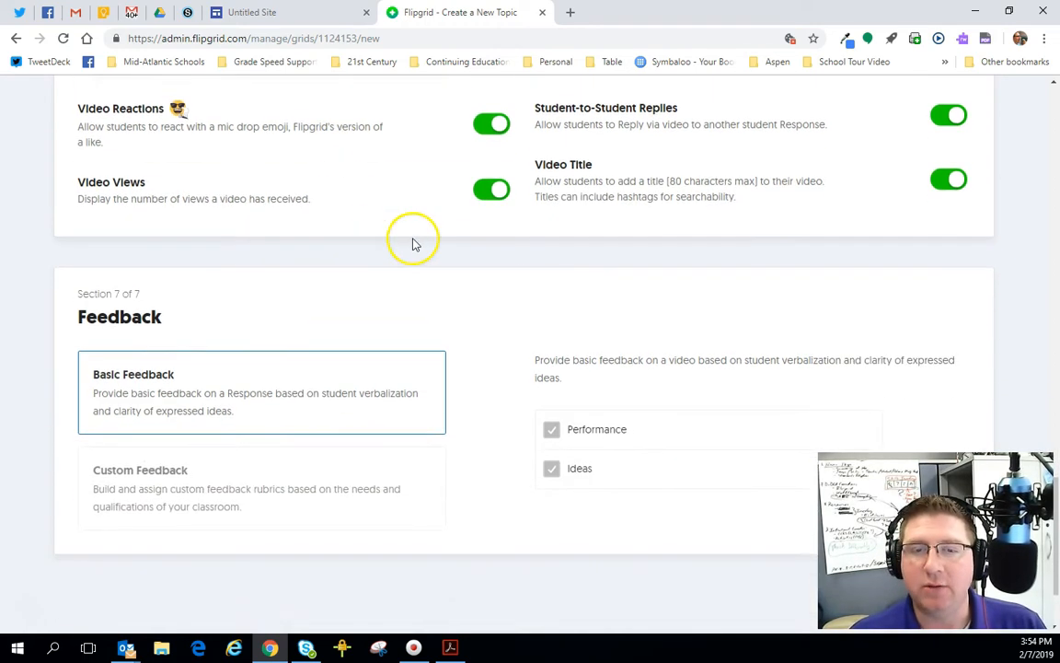
scroll(199, 196, "up", 1)
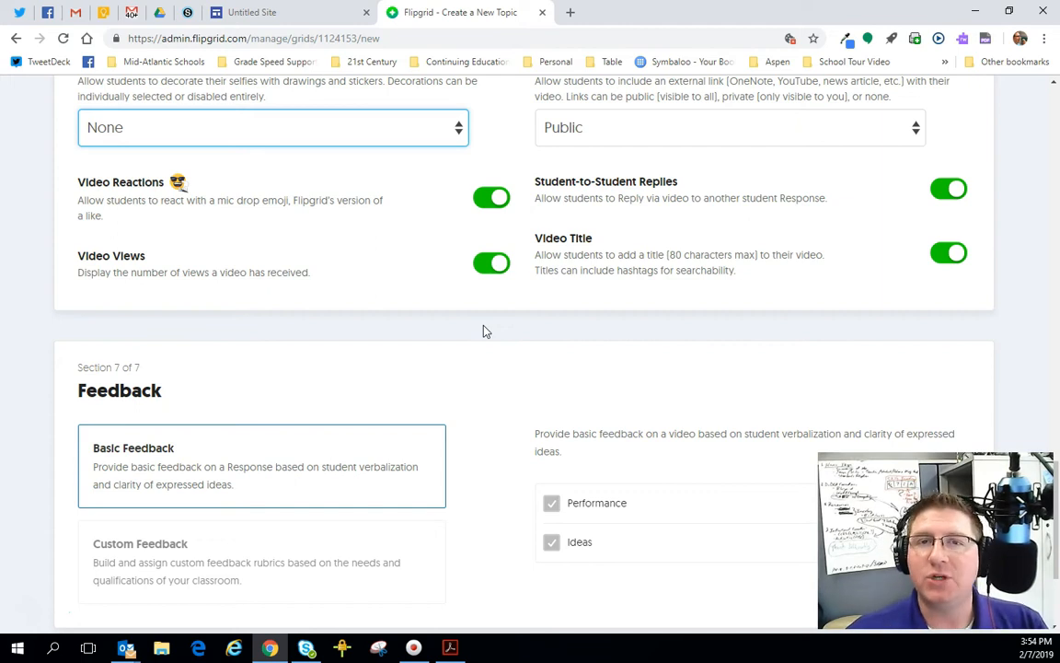
scroll(488, 335, "down", 3)
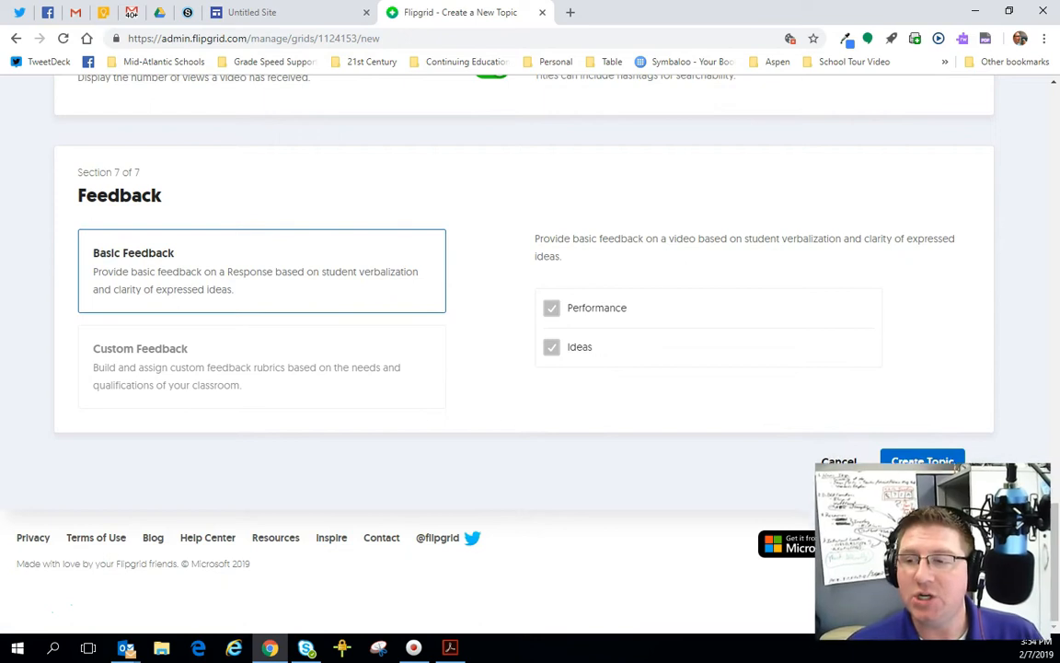
left_click(913, 467)
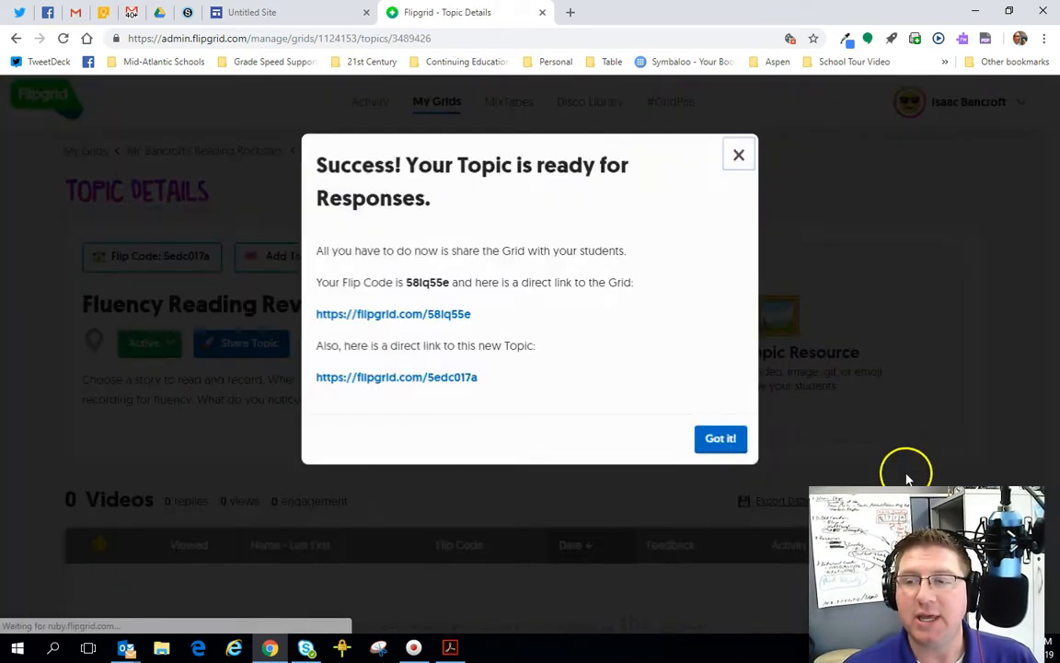
left_click(722, 440)
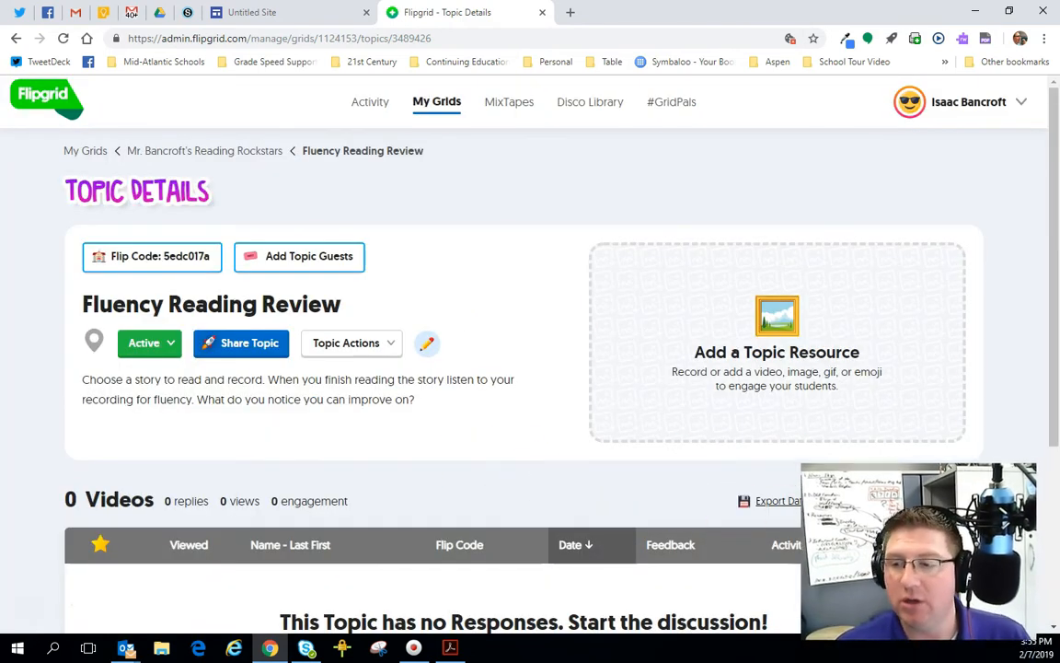
Turn on Guest Mode with recording allowed in the Fluency Reading Review topic's guest access settings
scroll(378, 421, "down", 3)
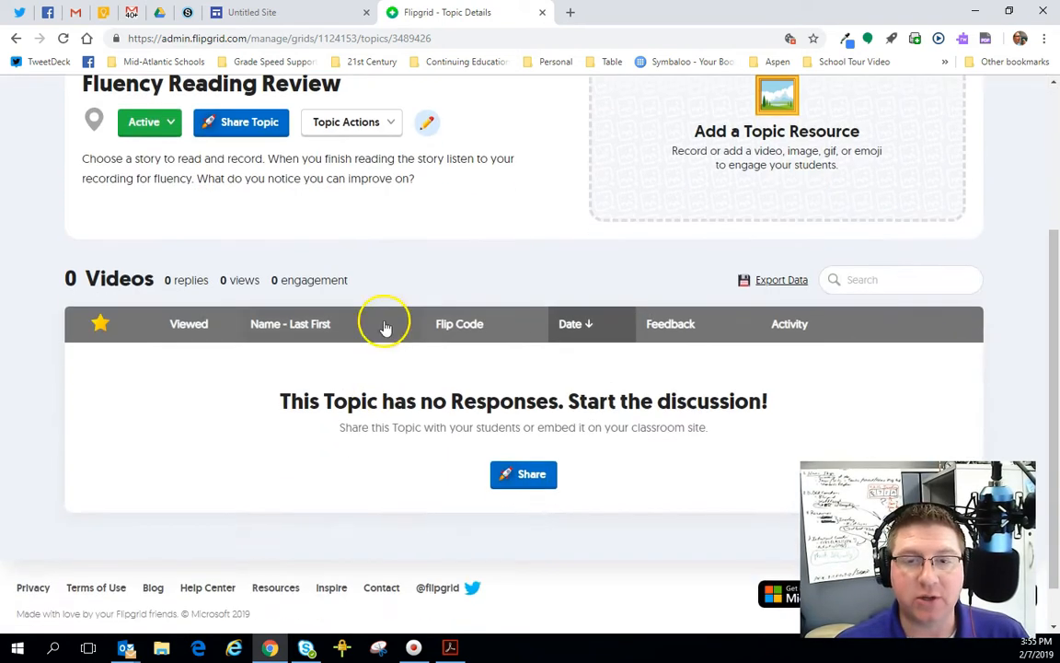
scroll(224, 244, "up", 3)
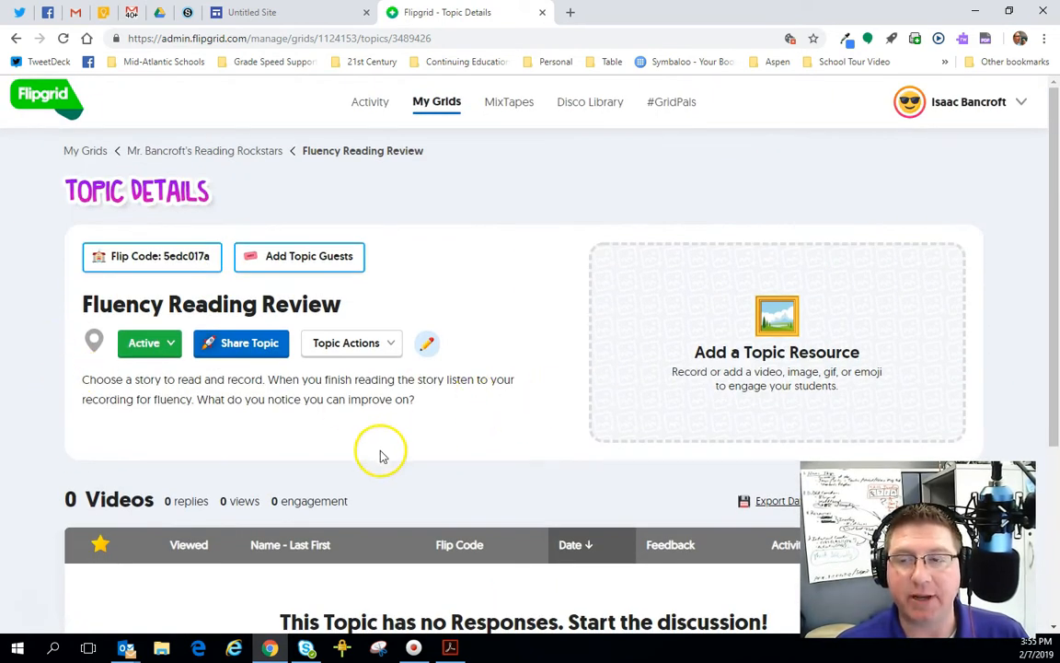
scroll(350, 387, "down", 3)
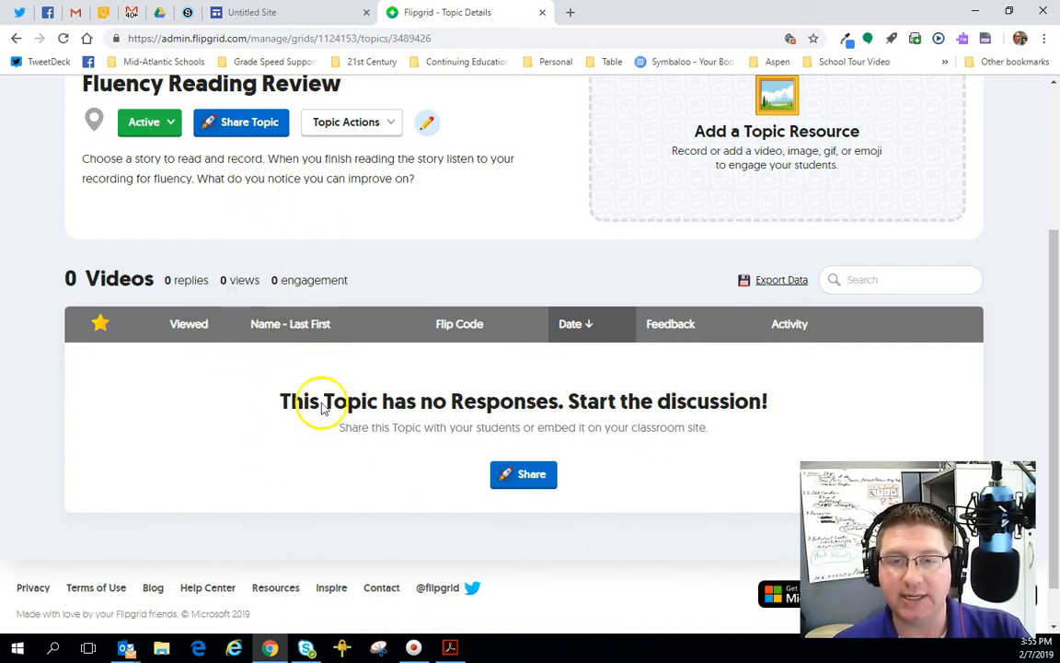
scroll(312, 307, "up", 3)
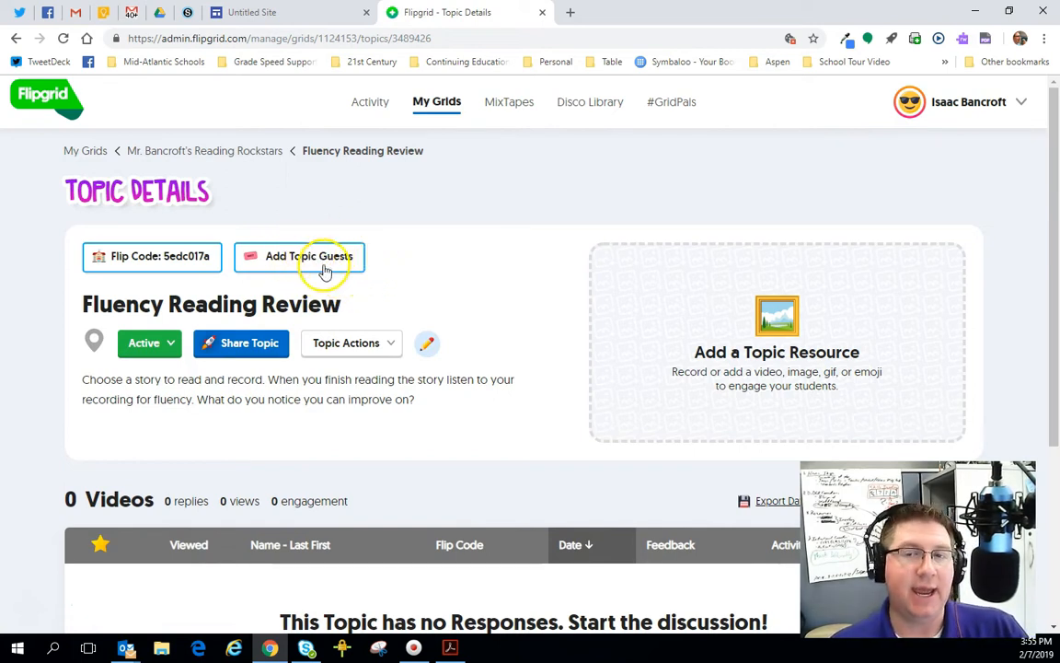
left_click(327, 263)
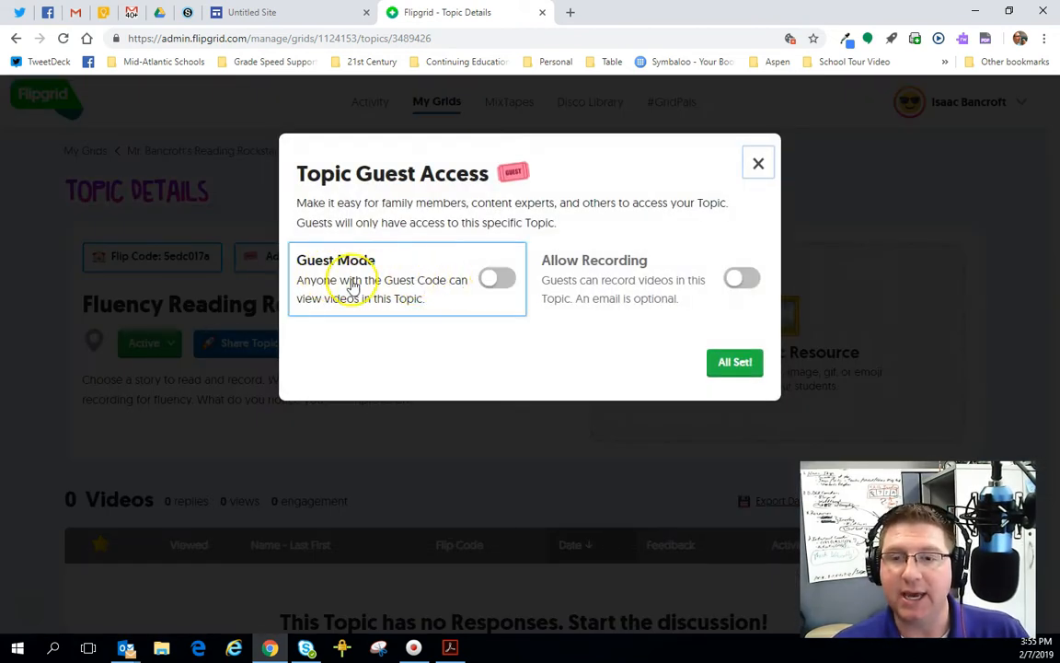
left_click(495, 279)
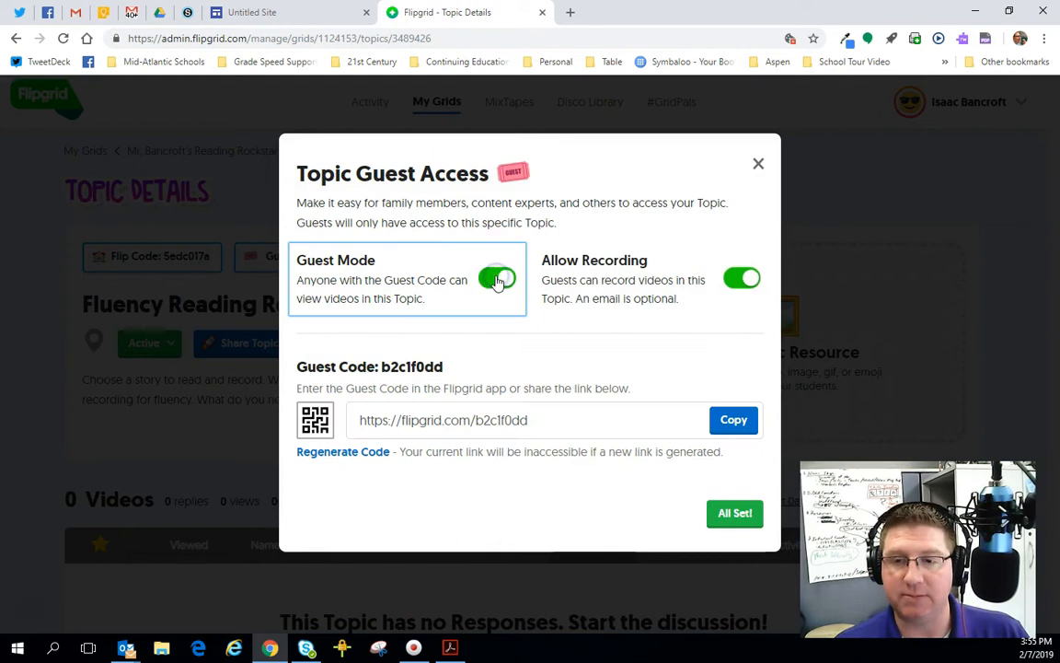
Highlight the guest access details and copy only the topic's guest code
left_click_drag(446, 368, 302, 368)
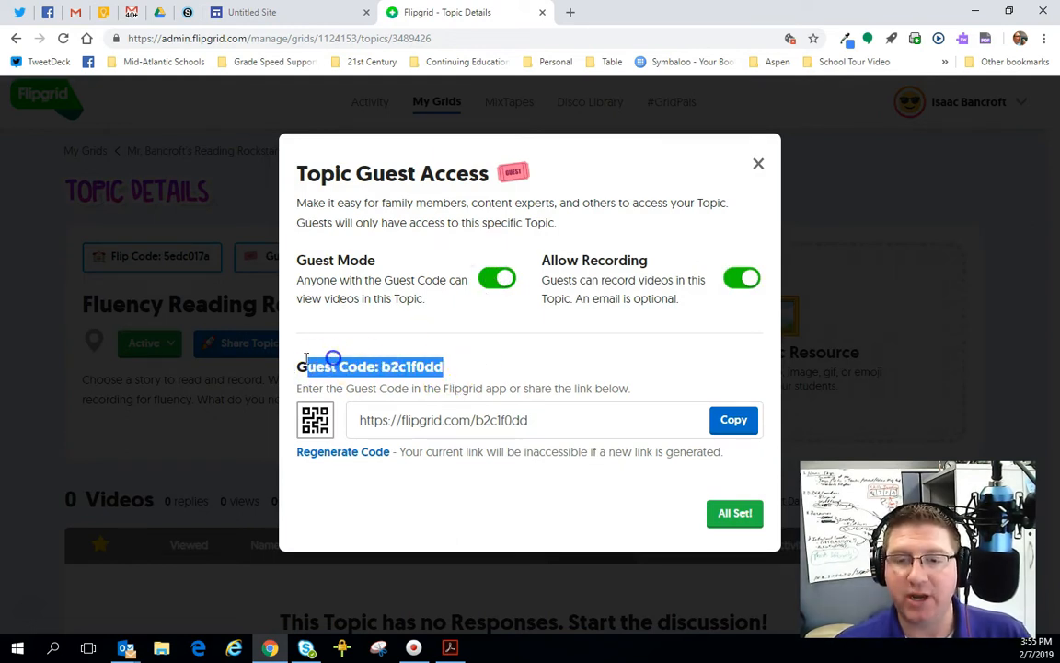
left_click(305, 366)
left_click_drag(301, 366, 724, 474)
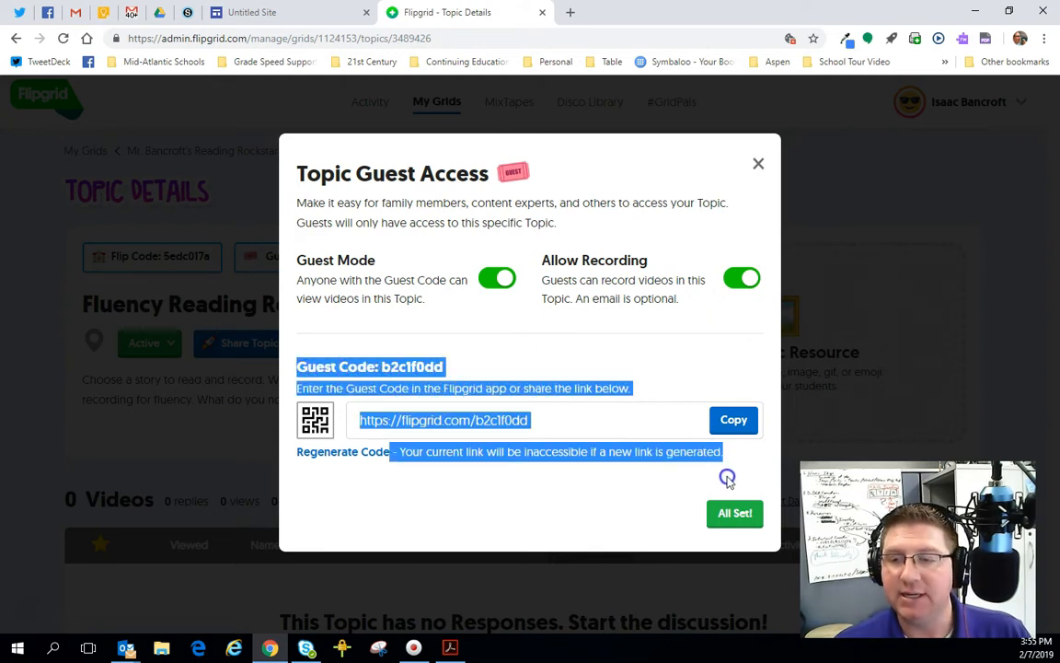
left_click(506, 501)
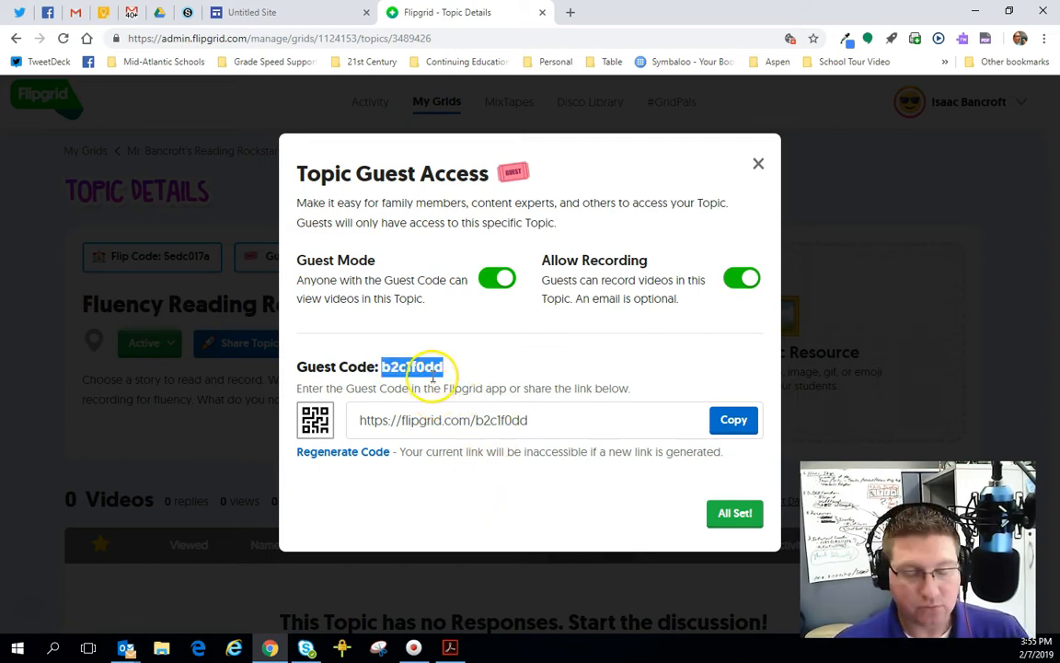
Search the web for "flipgrid" in a new browser tab and open the Flipgrid home page
left_click(572, 12)
type("flipgrid")
key("Return")
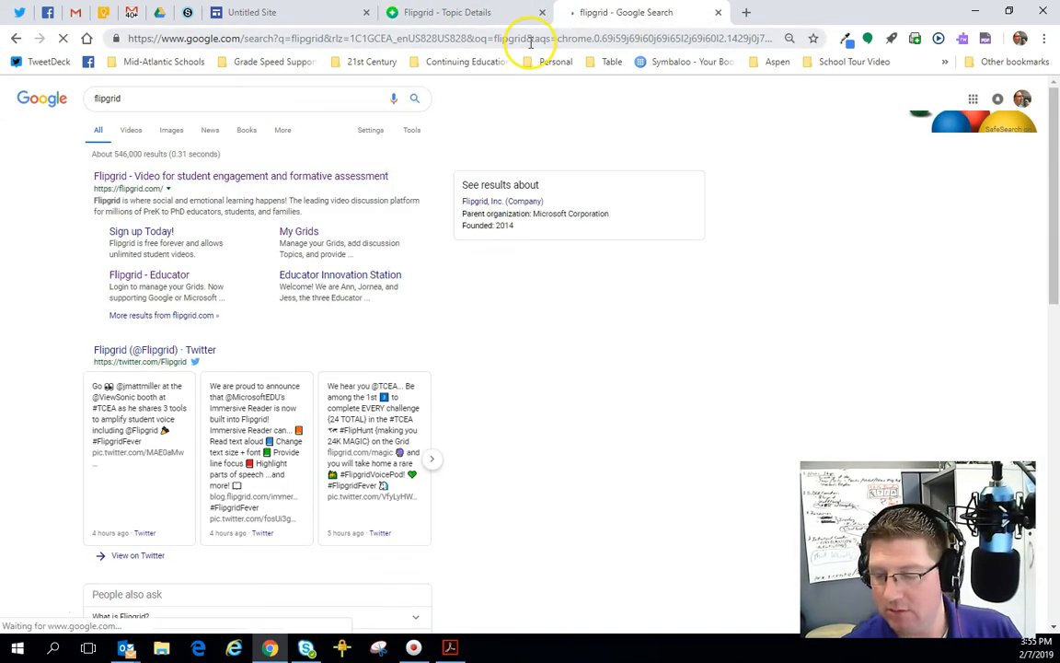
left_click(231, 177)
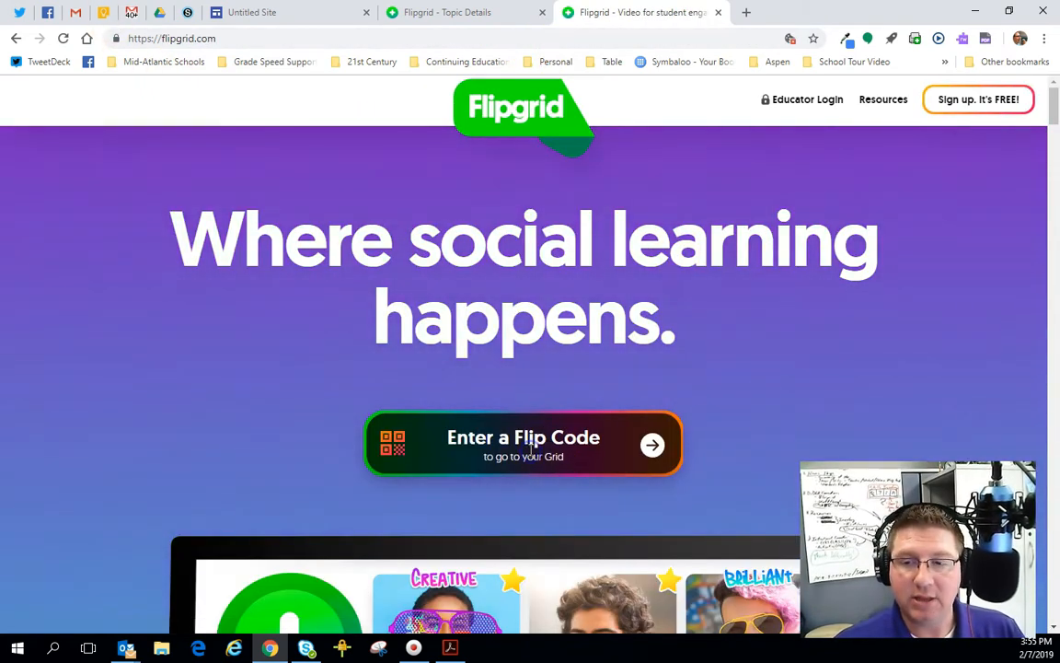
Open the topic as a guest with the copied guest code and return to its Topic Guest Access settings
left_click(529, 444)
key("ctrl+v")
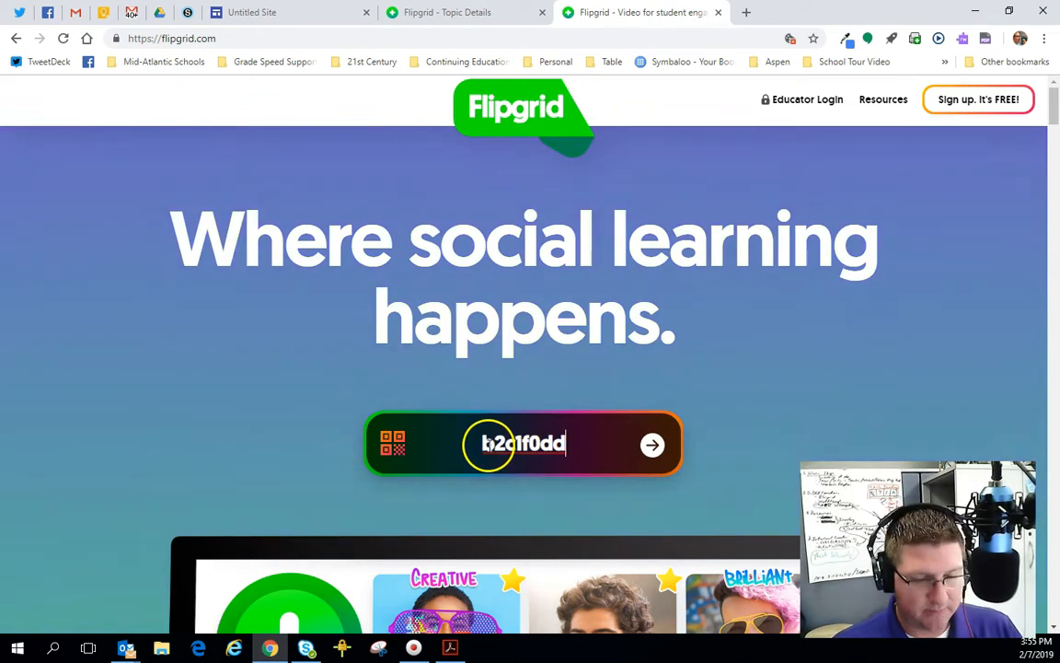
left_click(652, 445)
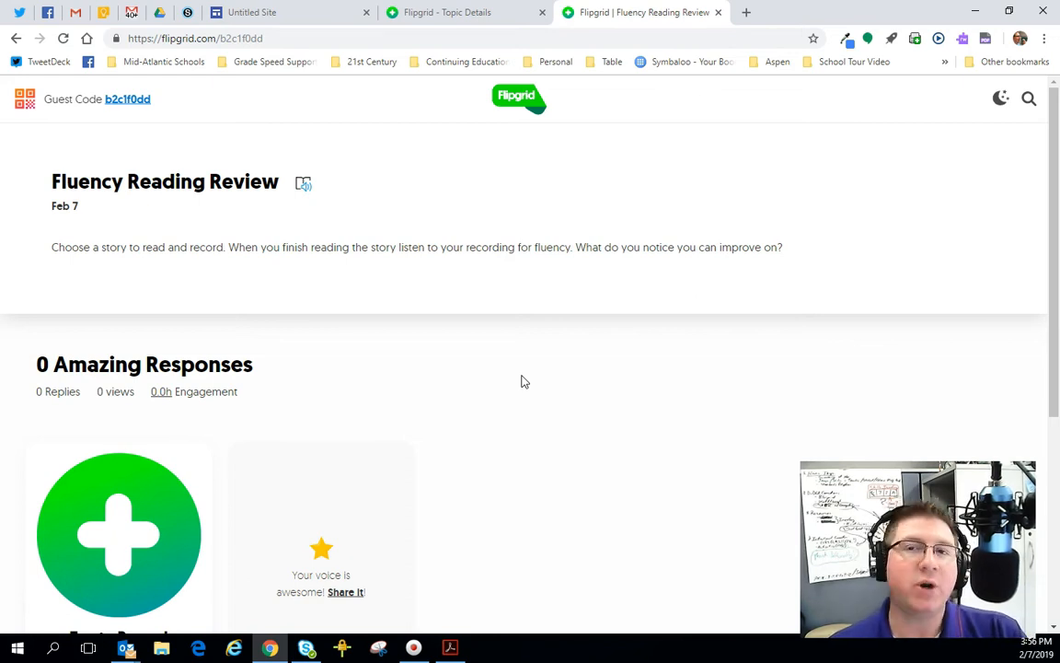
left_click(451, 13)
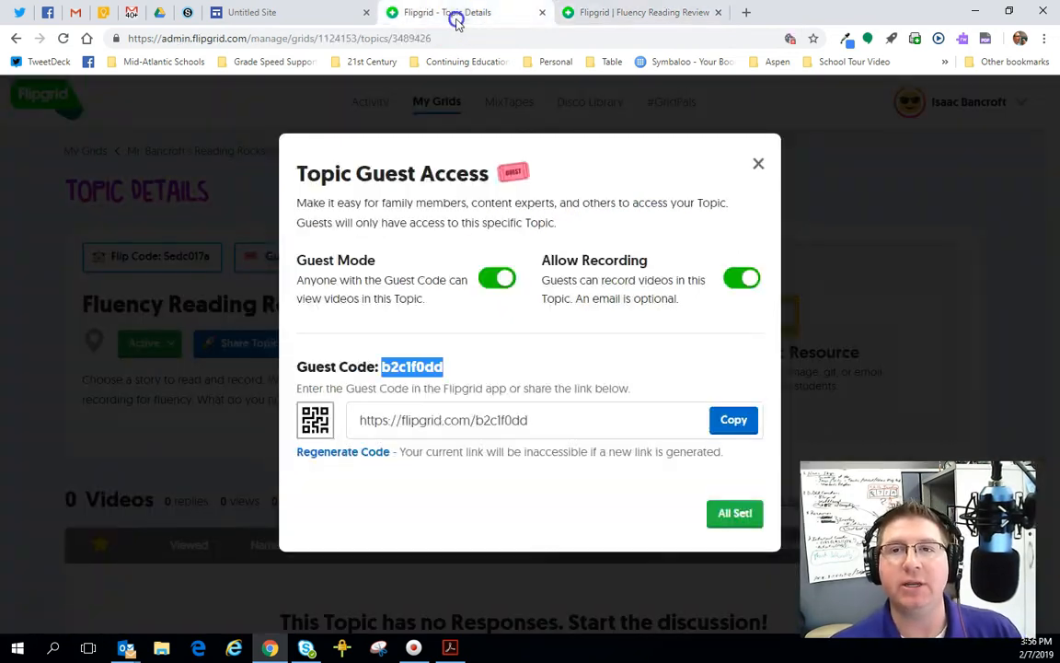
Copy the topic's guest link and open it in a new browser tab to reach the response area
left_click(747, 423)
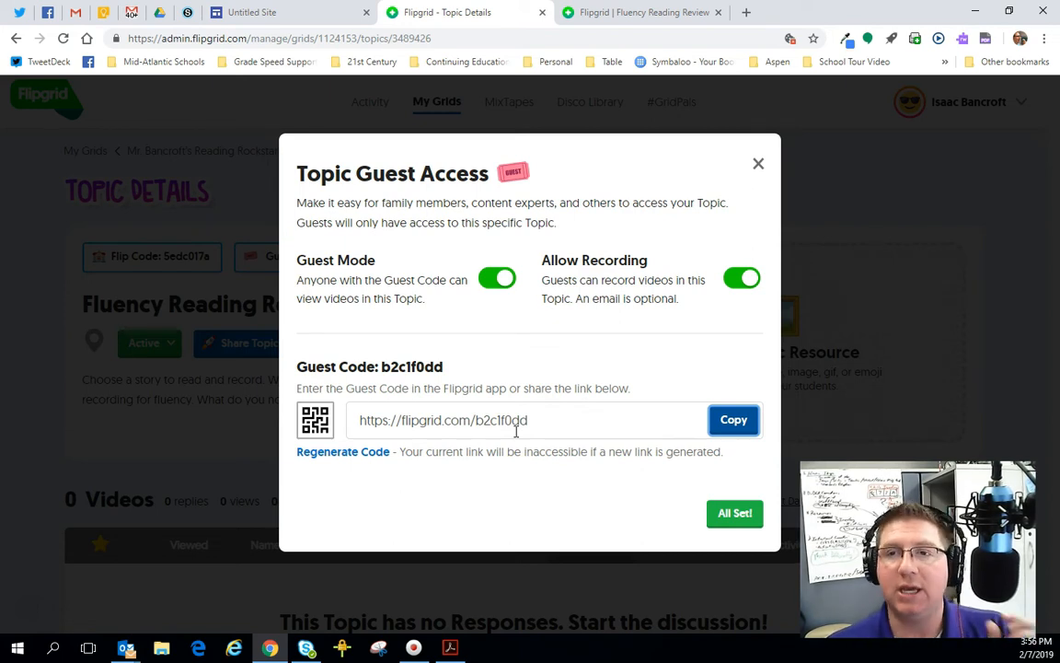
left_click(745, 12)
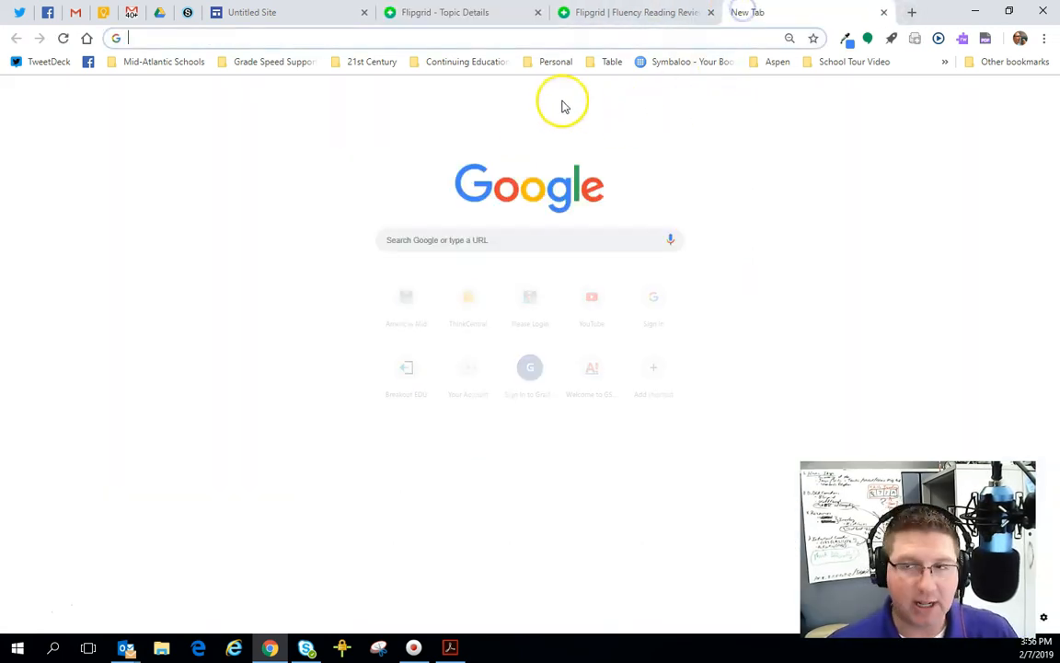
key("ctrl+v")
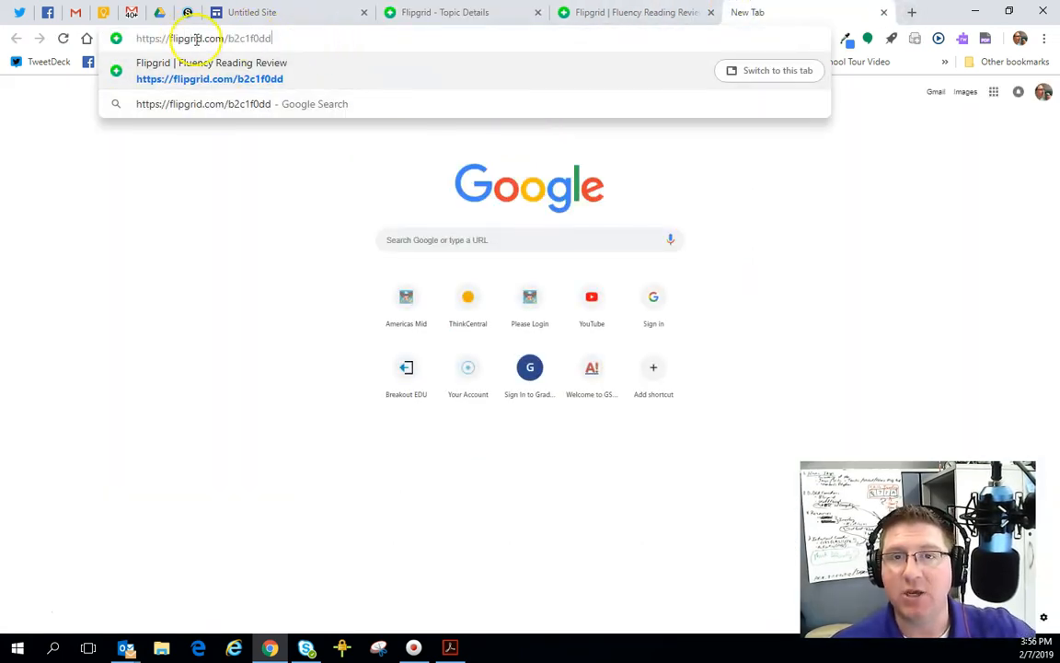
key("Return")
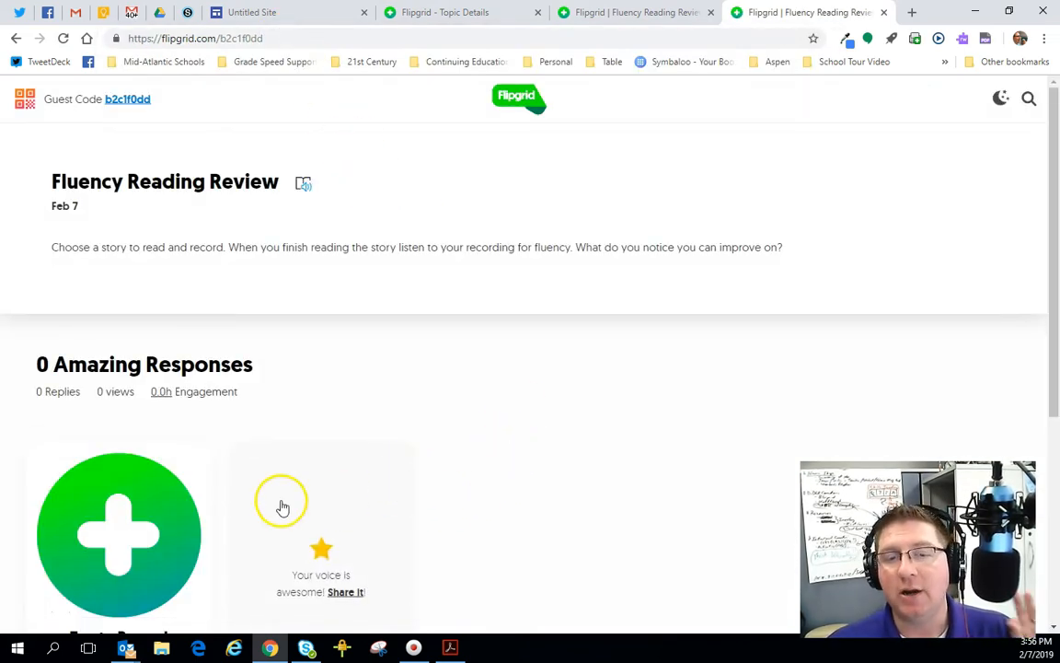
scroll(188, 445, "down", 3)
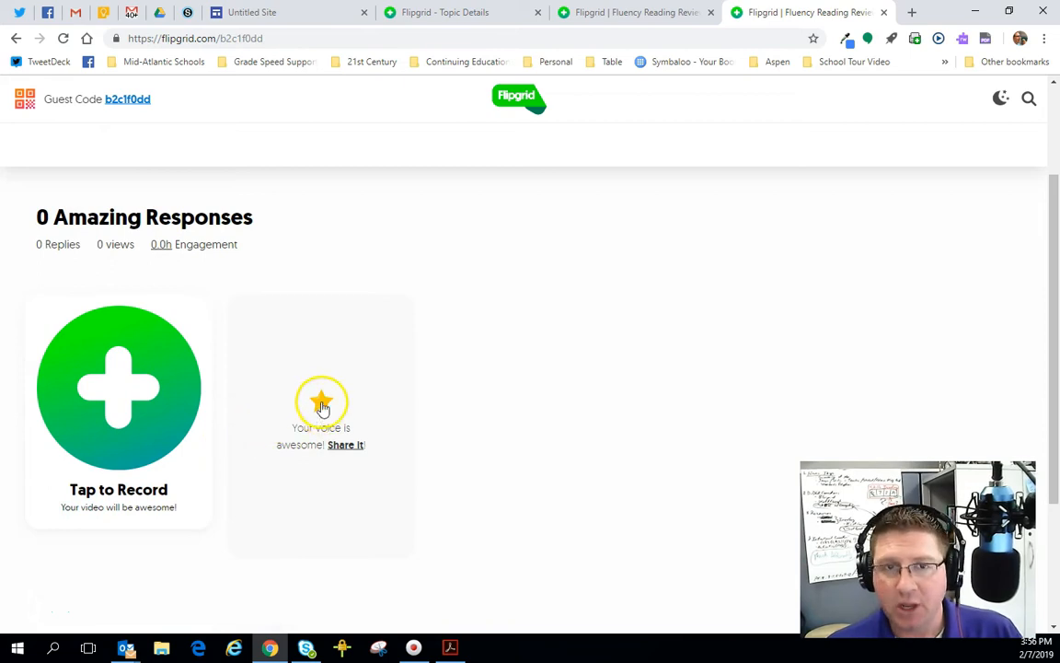
Start a video response as a guest and enter only initials for the first and last name
left_click(131, 378)
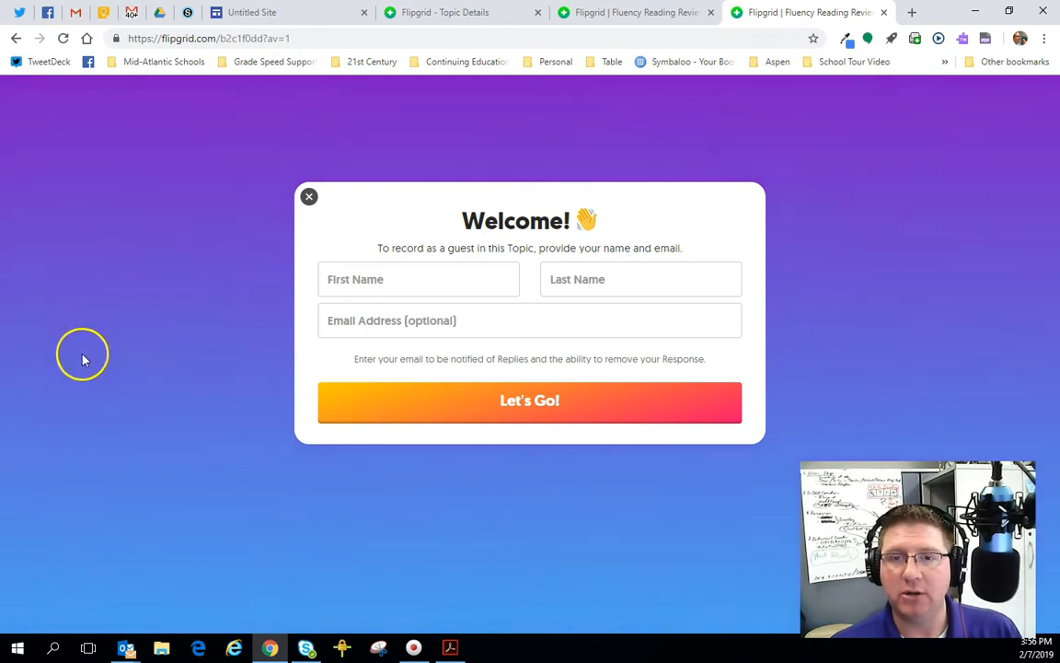
left_click(433, 285)
type("l")
key("Tab")
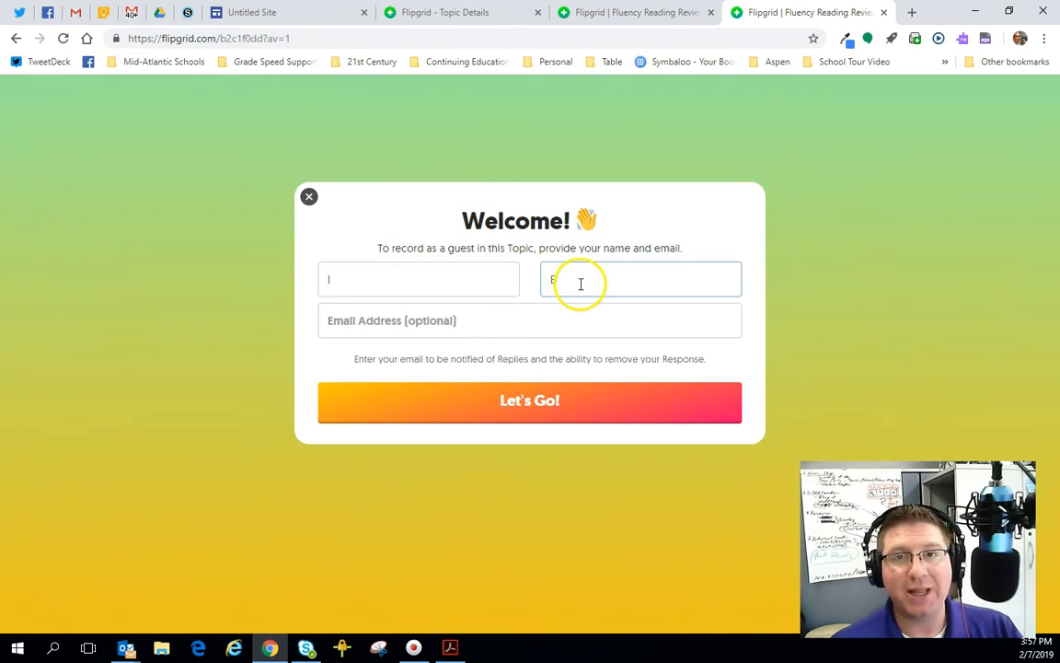
Try a username and an identifying number in the guest name fields, and restore the initials
left_click(383, 275)
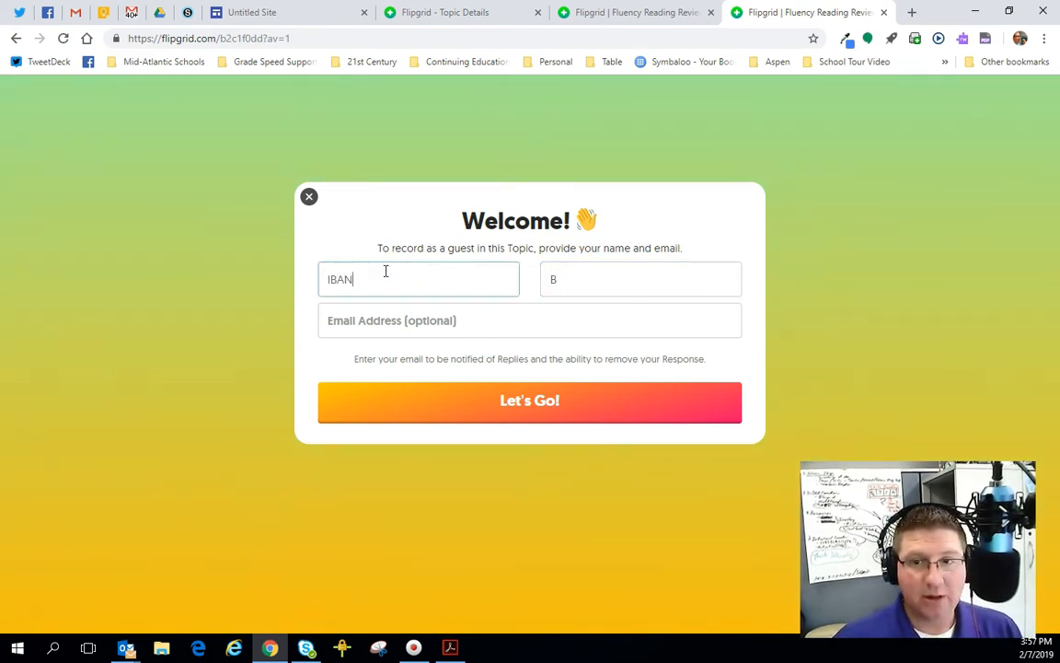
left_click(548, 279)
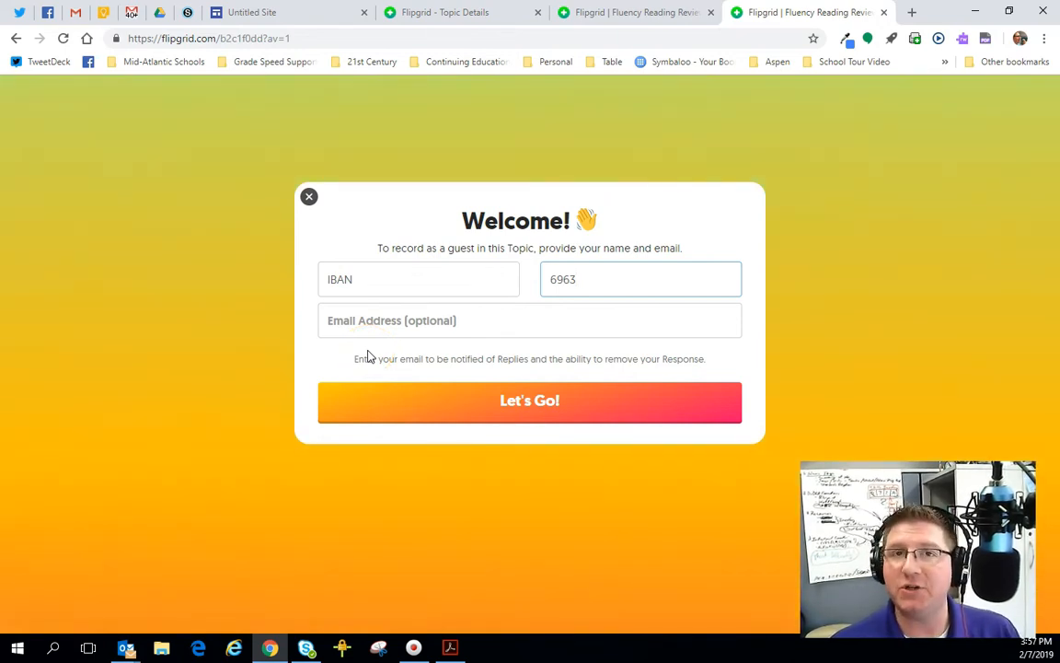
left_click_drag(372, 285, 332, 281)
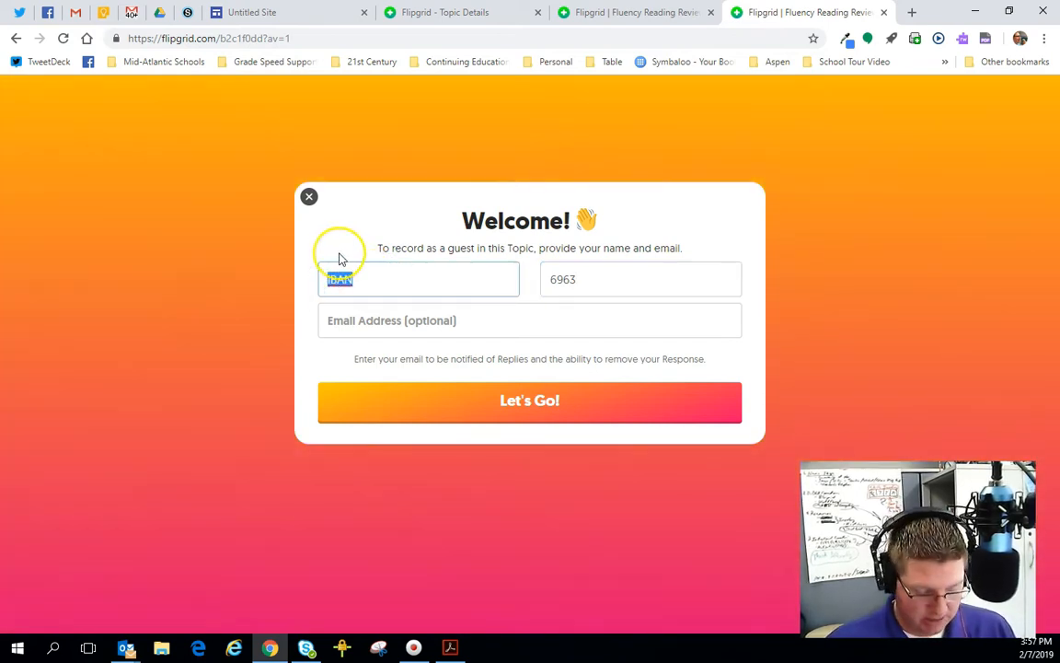
type("I")
key("Tab")
type("B")
left_click(241, 355)
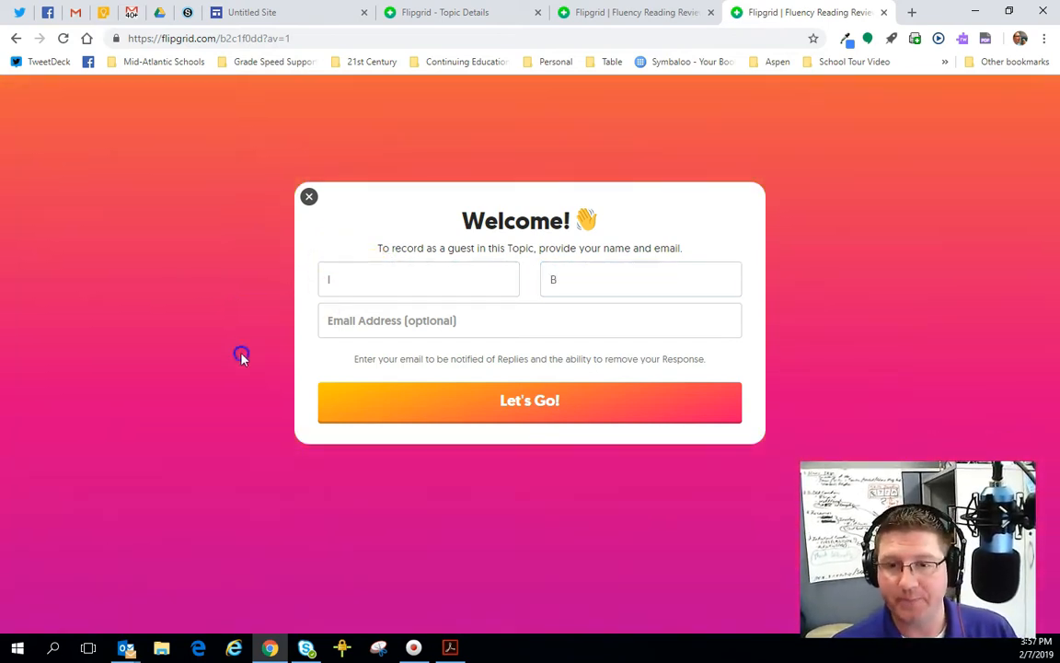
Continue to the video recorder and place a blank stickie note beside the camera preview
left_click(529, 405)
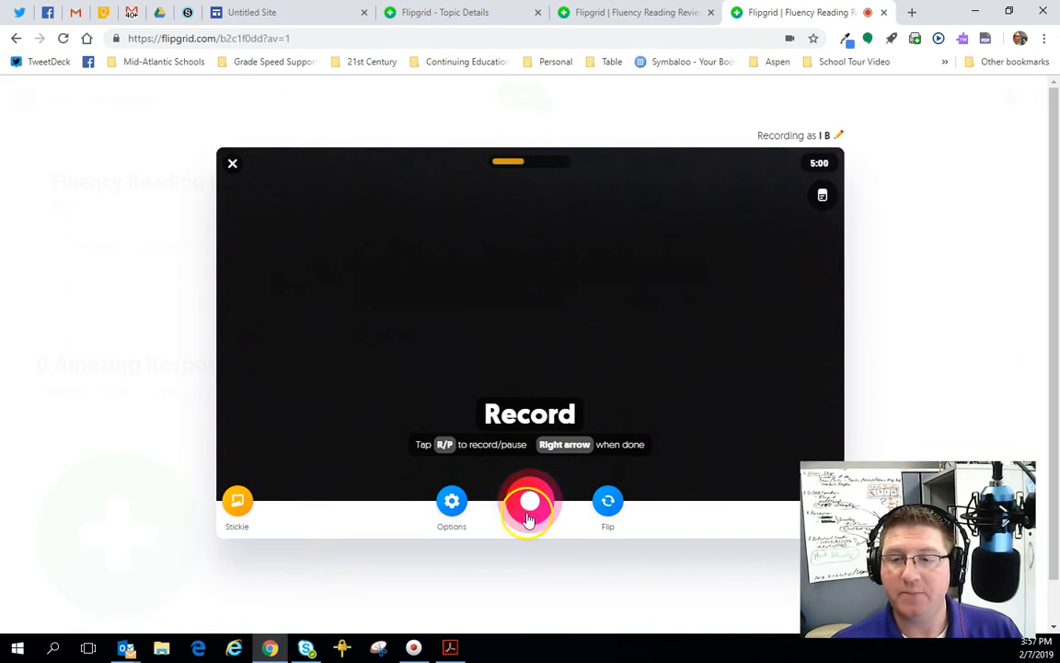
left_click(236, 501)
left_click_drag(260, 372, 131, 155)
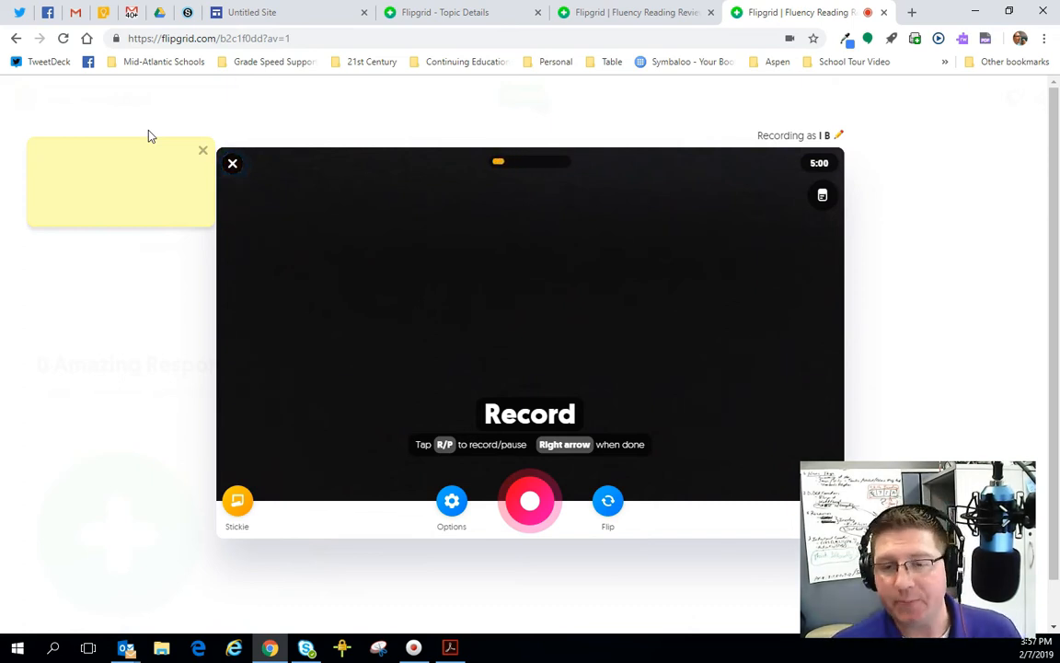
Record a response video about 11 seconds long and submit it with a selfie
left_click(527, 506)
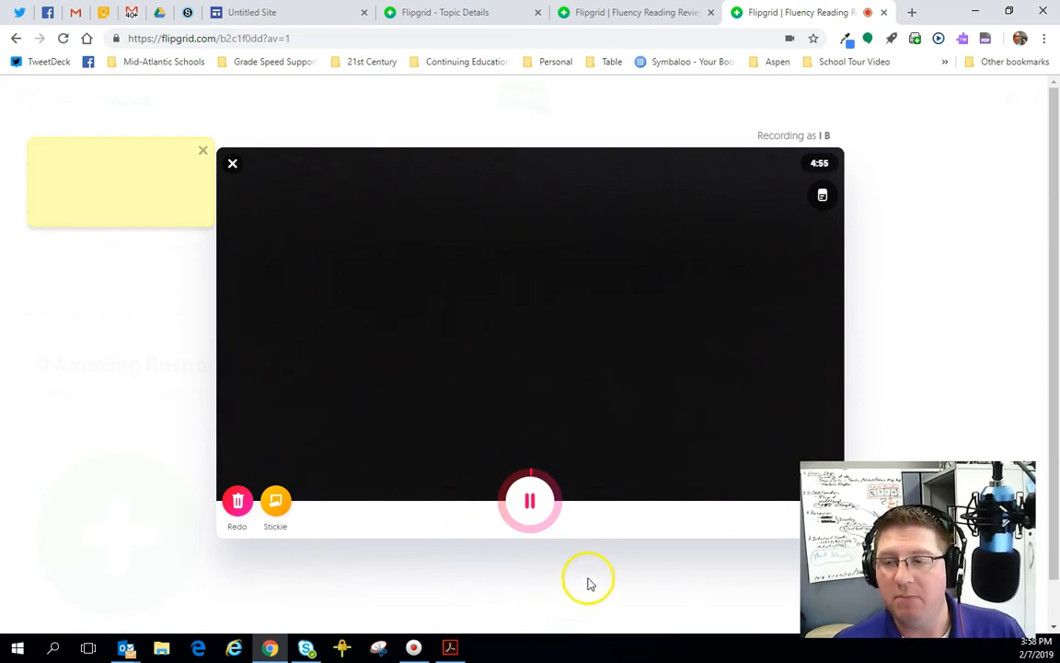
left_click(533, 506)
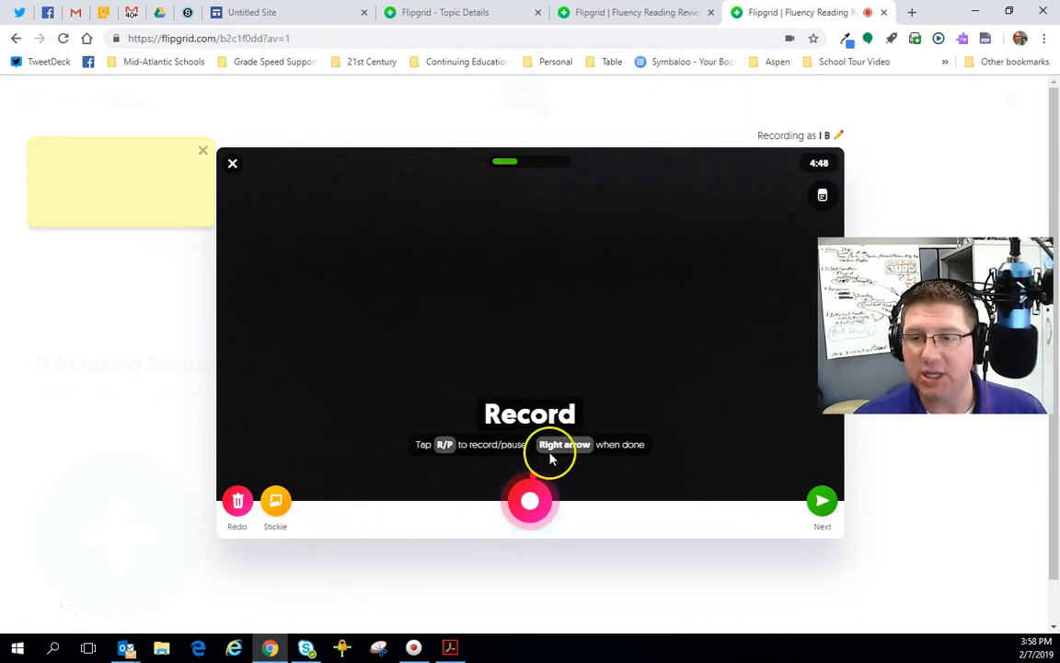
left_click(817, 516)
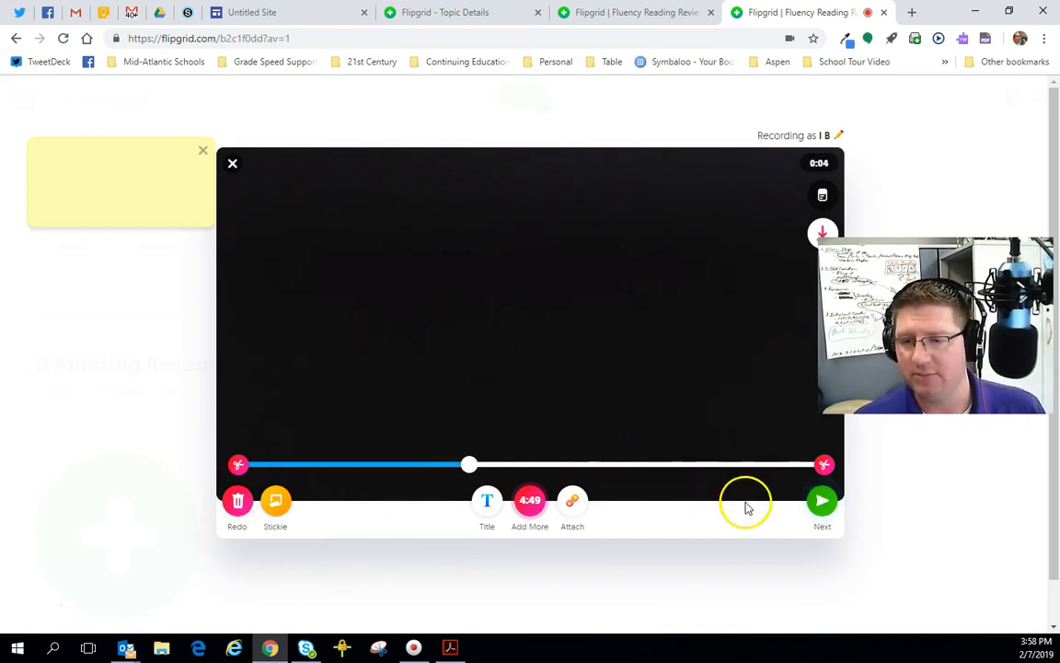
left_click(823, 501)
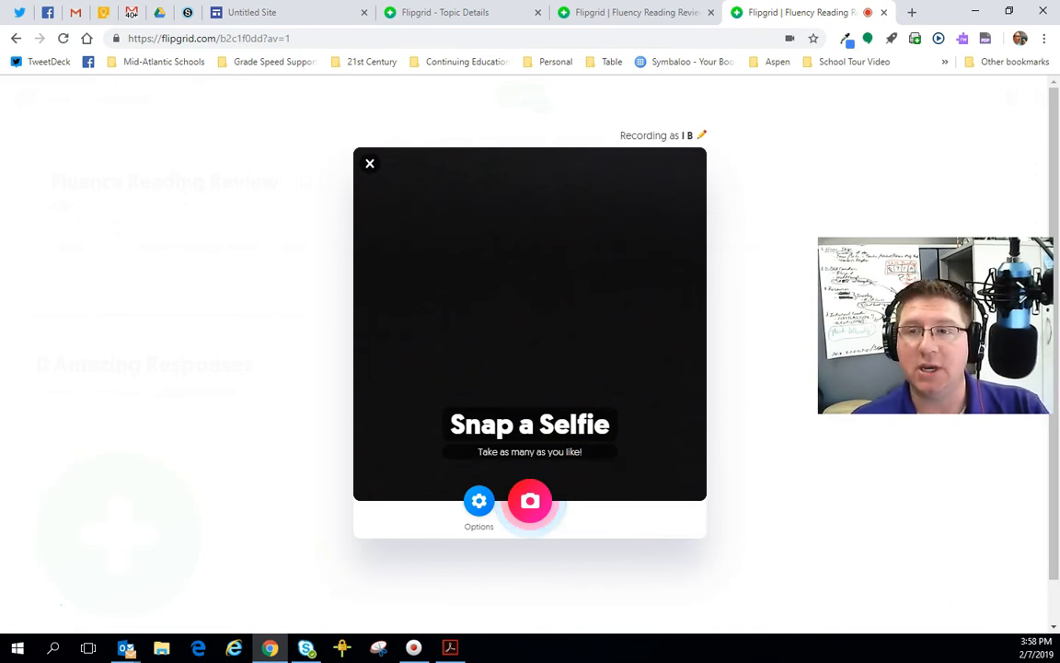
left_click(529, 503)
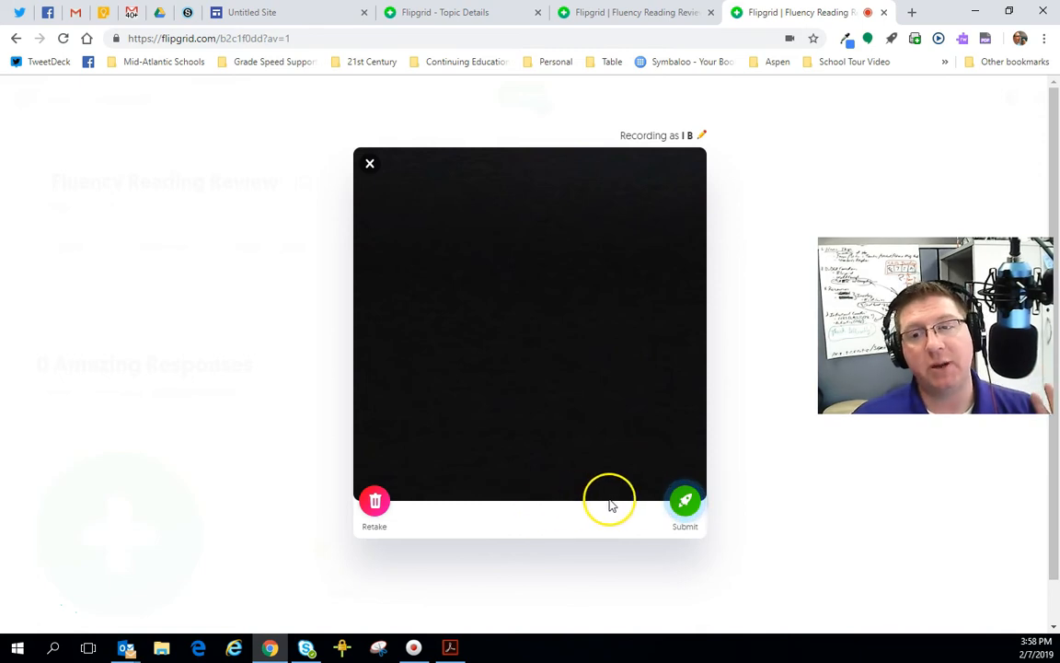
left_click(685, 500)
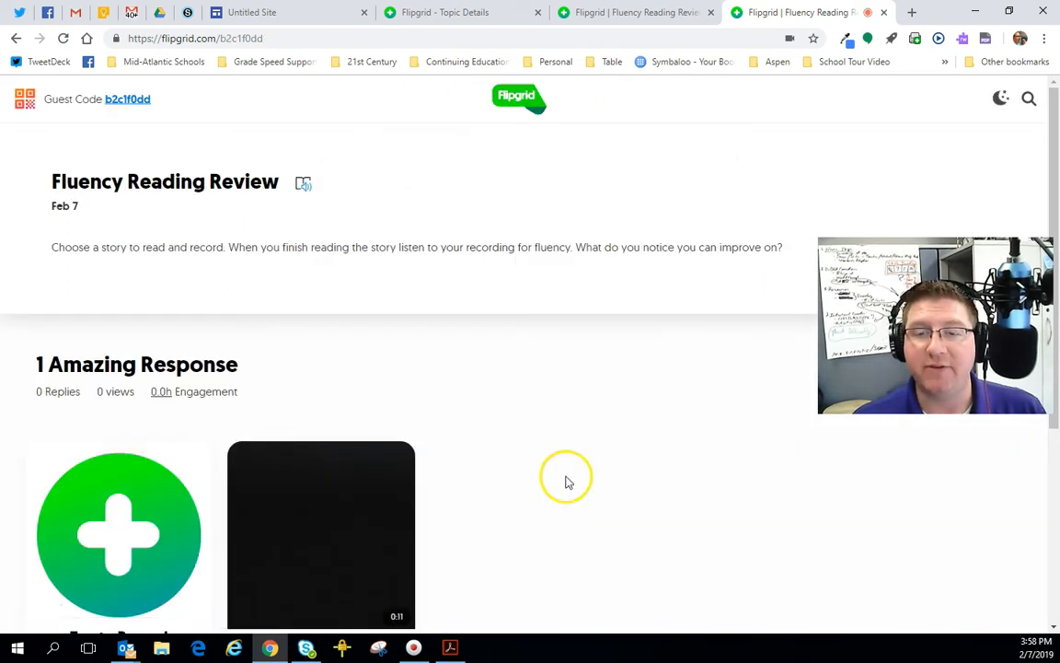
Open the submitted response, start a guest reply using a shortened first name and last initial, and abandon it by closing the guest tab
scroll(566, 480, "down", 2)
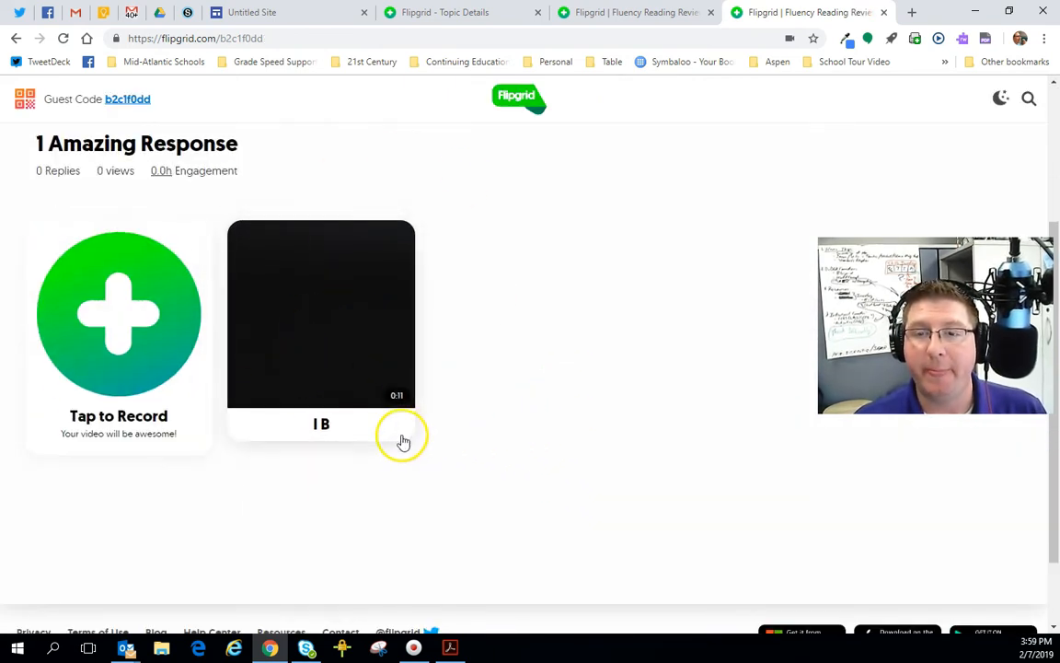
left_click(368, 429)
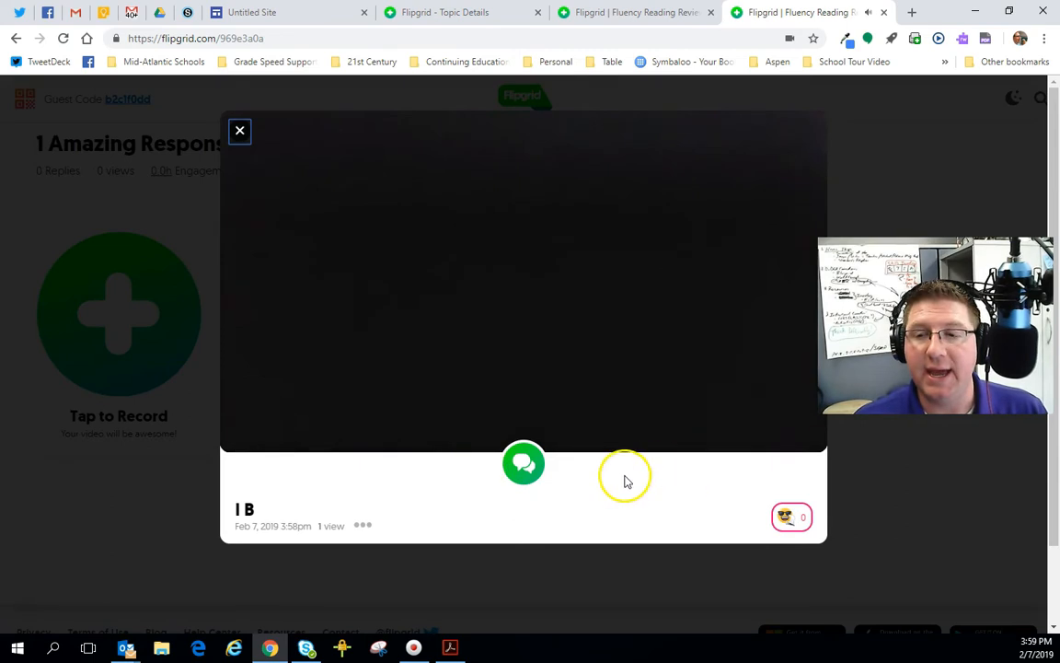
left_click(524, 447)
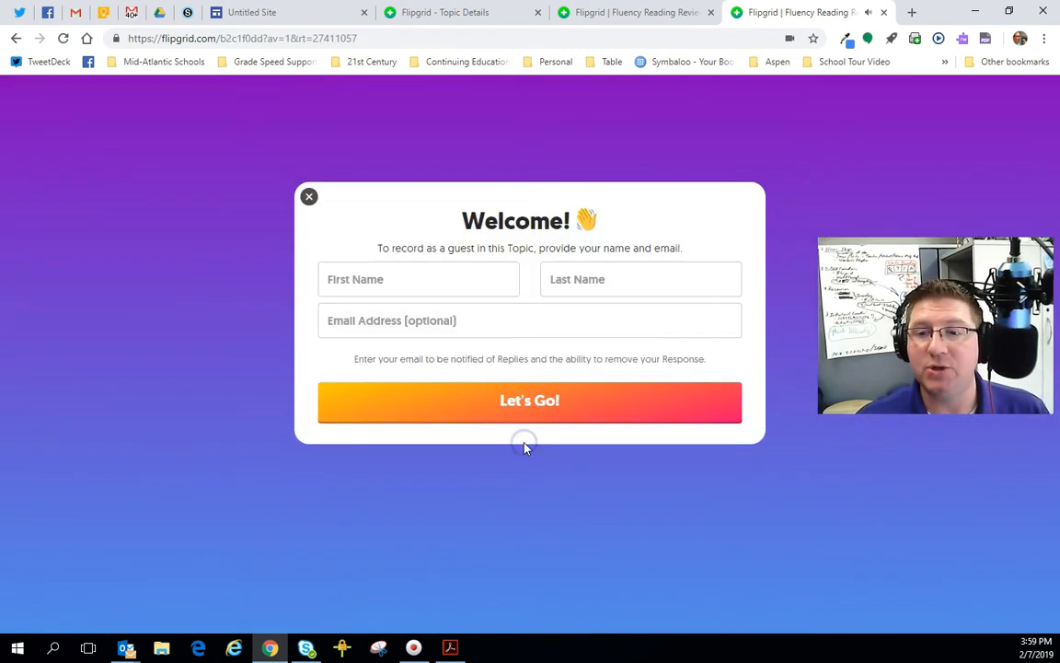
left_click(379, 278)
type("Is")
key("Tab")
type("B")
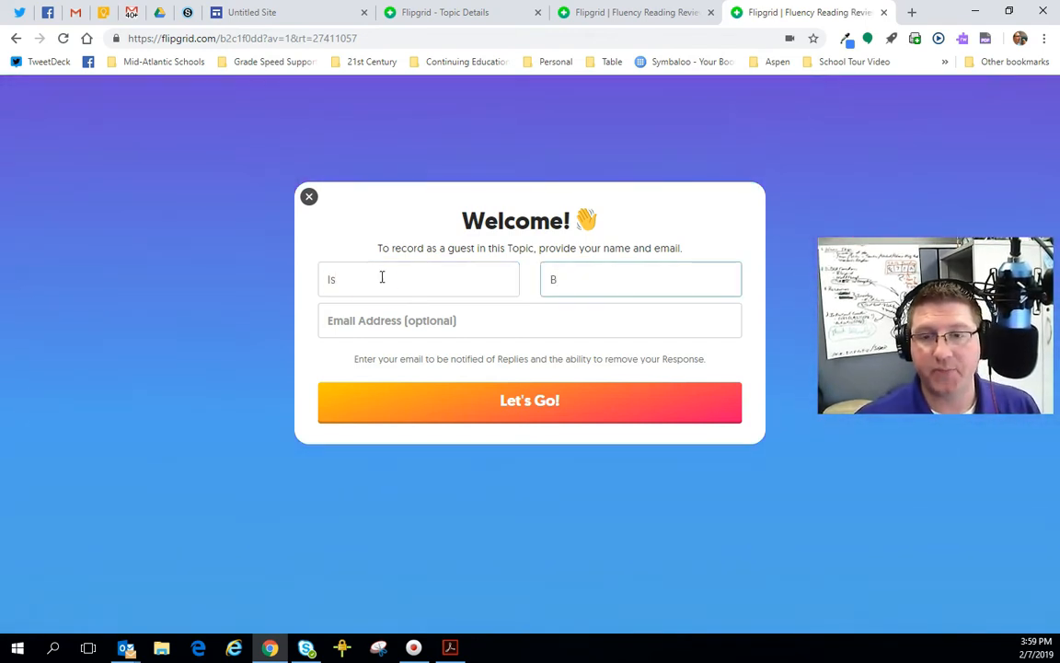
left_click(546, 403)
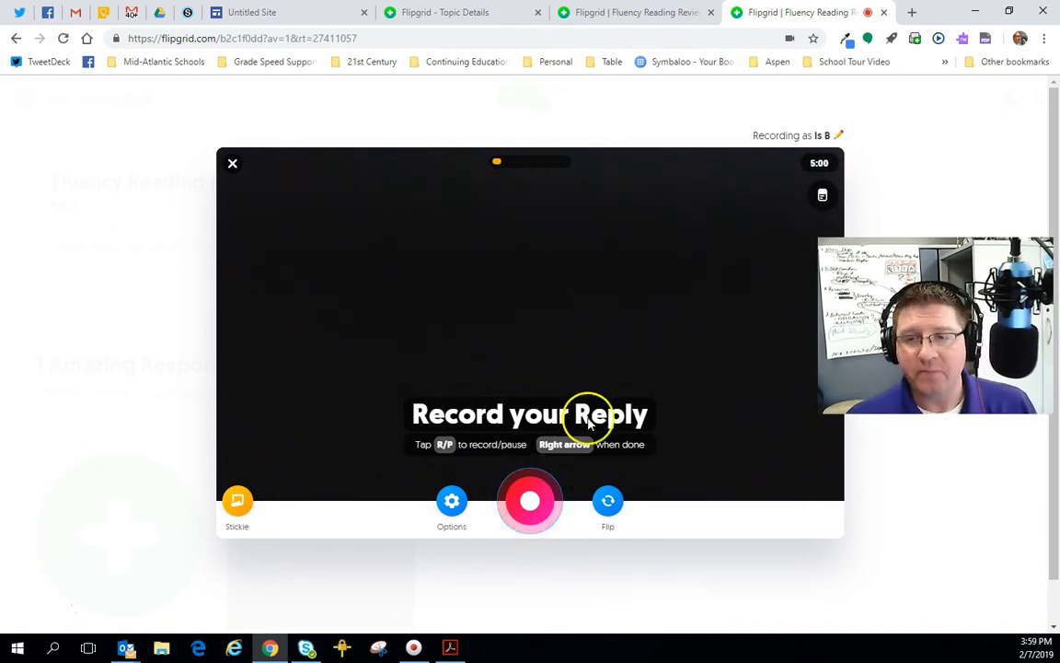
left_click(884, 12)
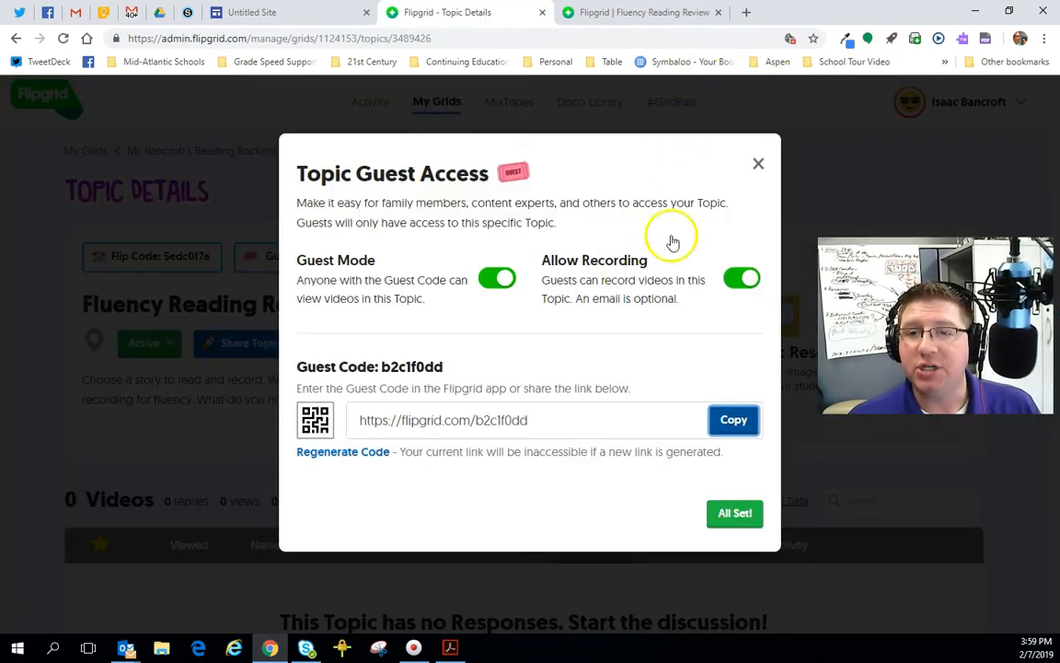
Close the guest access settings, reload the topic details page and examine the topic's list of submitted videos
left_click(758, 164)
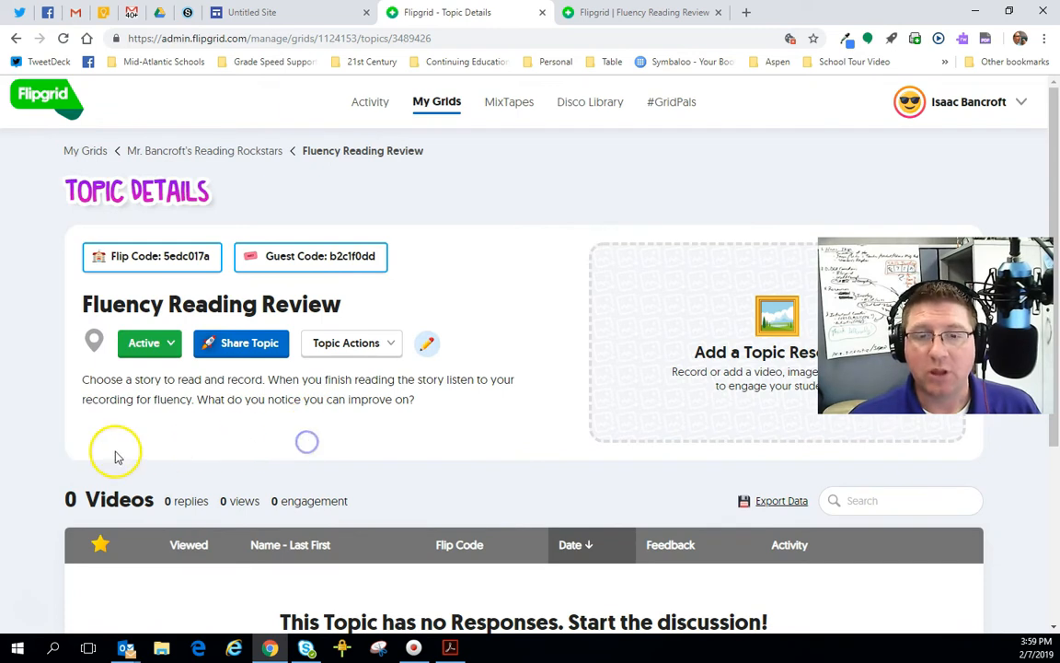
scroll(187, 411, "down", 3)
scroll(86, 175, "up", 3)
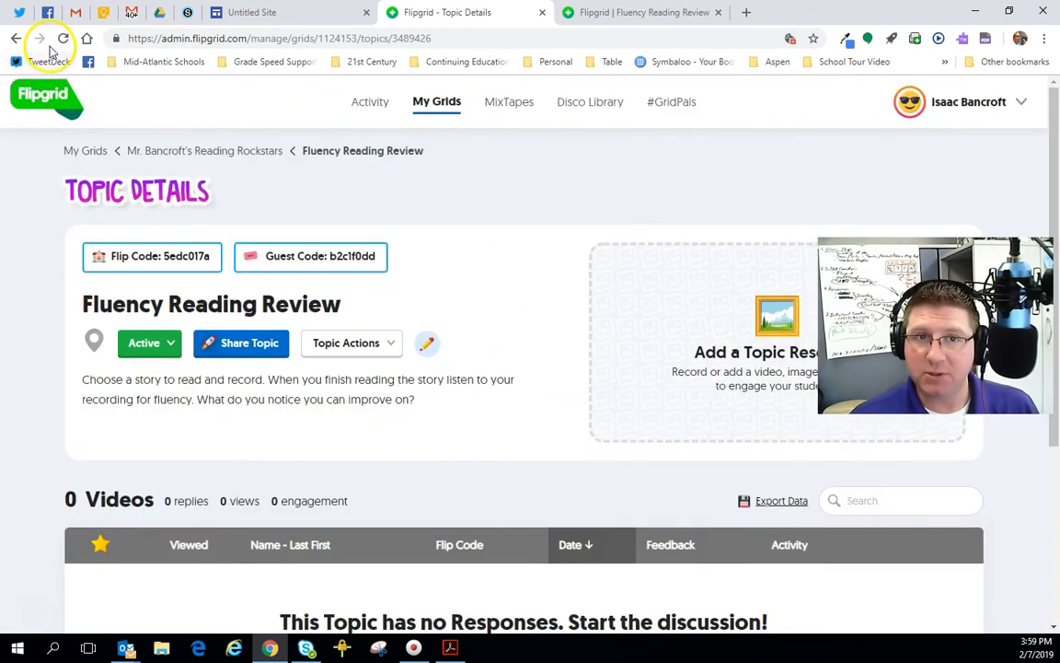
left_click(74, 107)
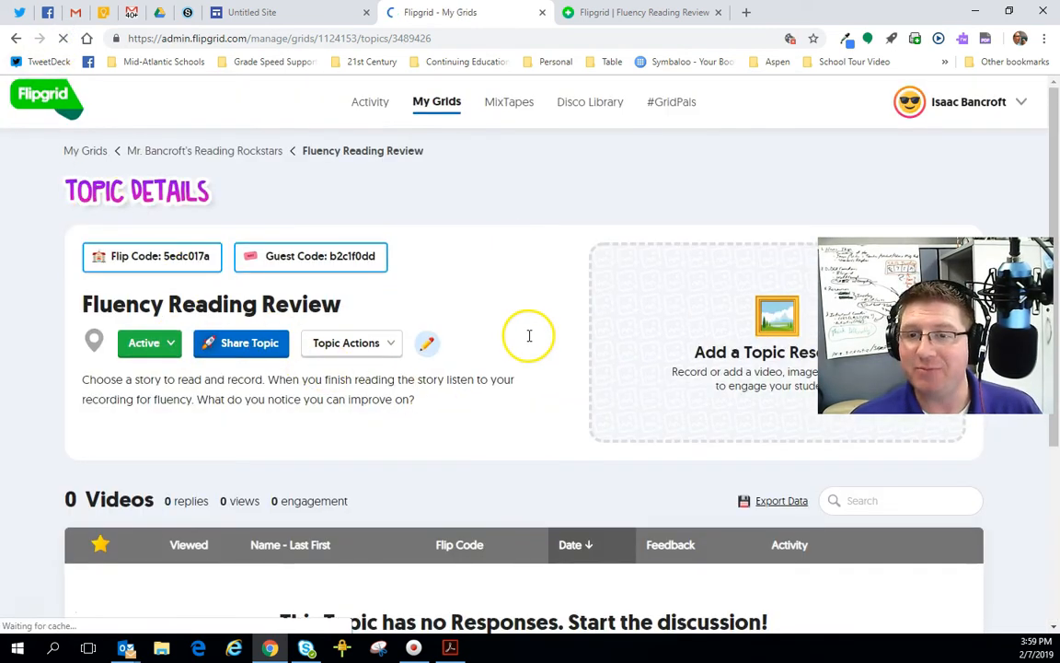
scroll(525, 364, "down", 3)
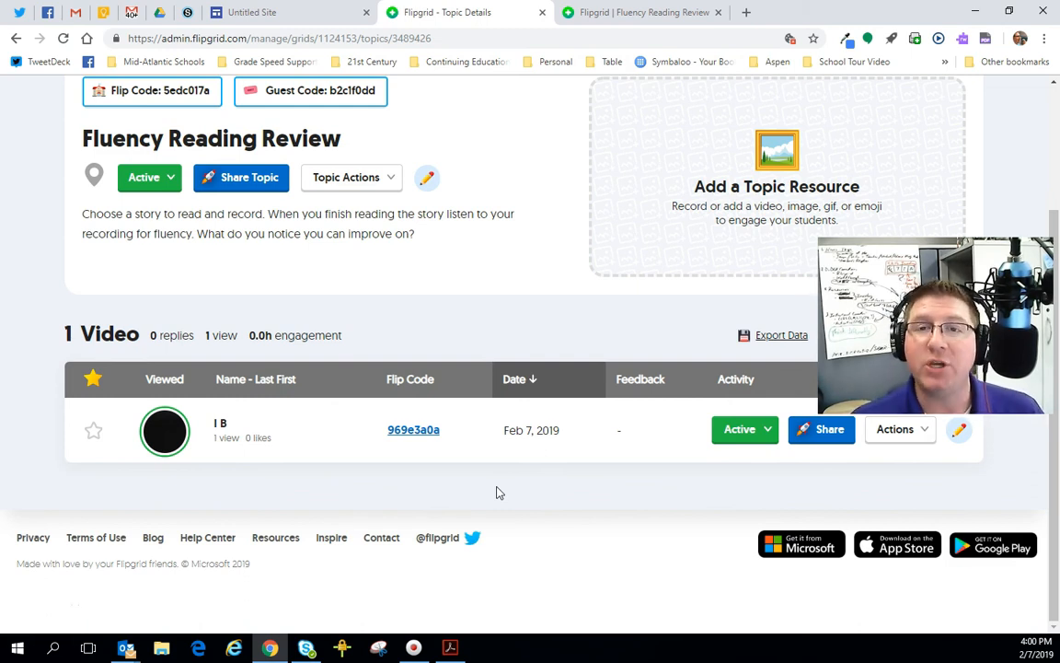
scroll(496, 493, "up", 3)
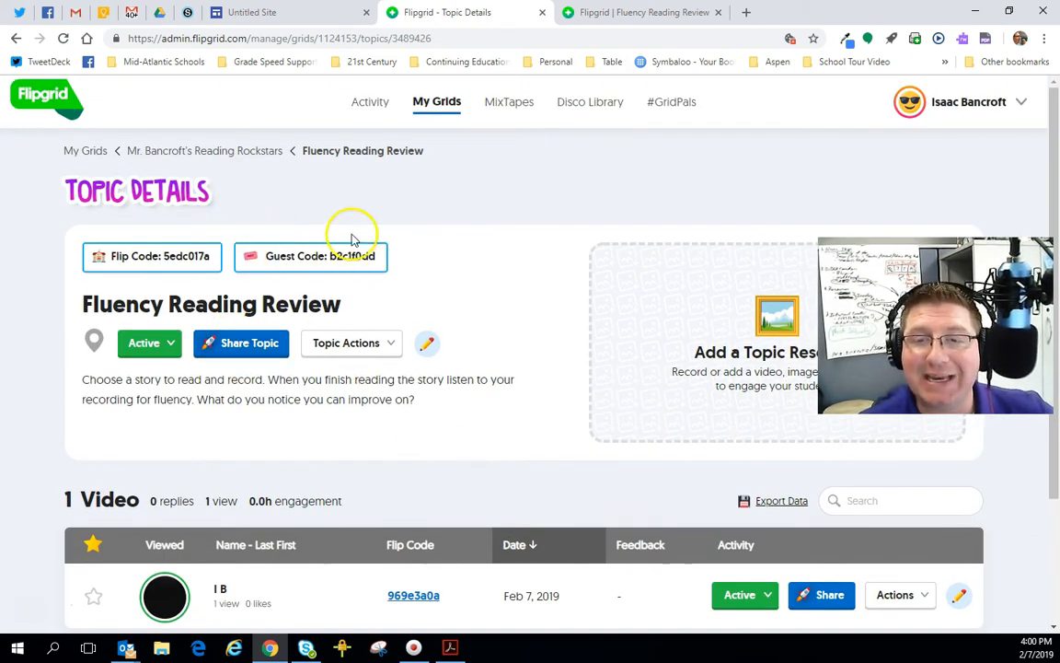